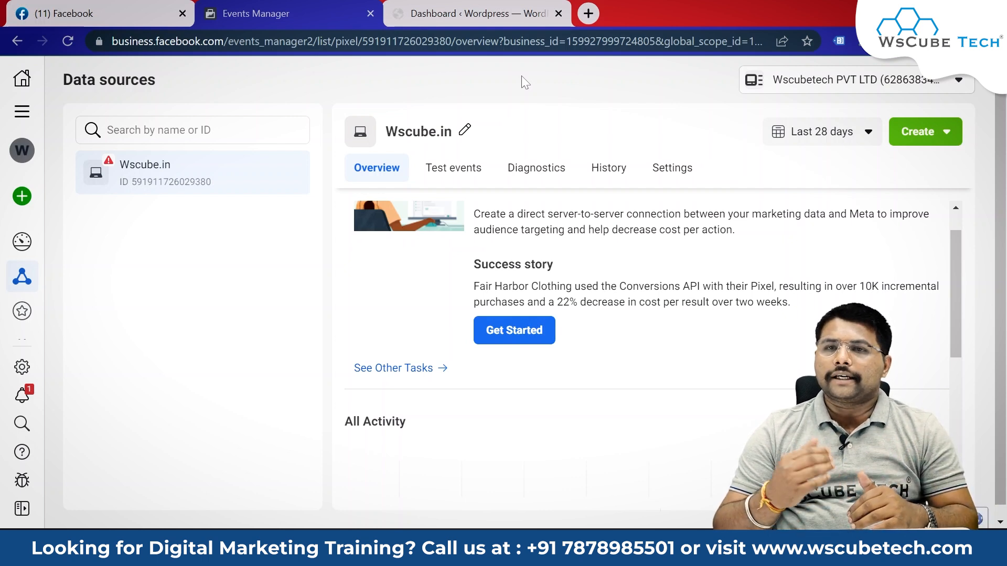
Search the web for Google Tag Manager in a new browser tab, open it and switch to another Google account
click(588, 13)
text(google tag)
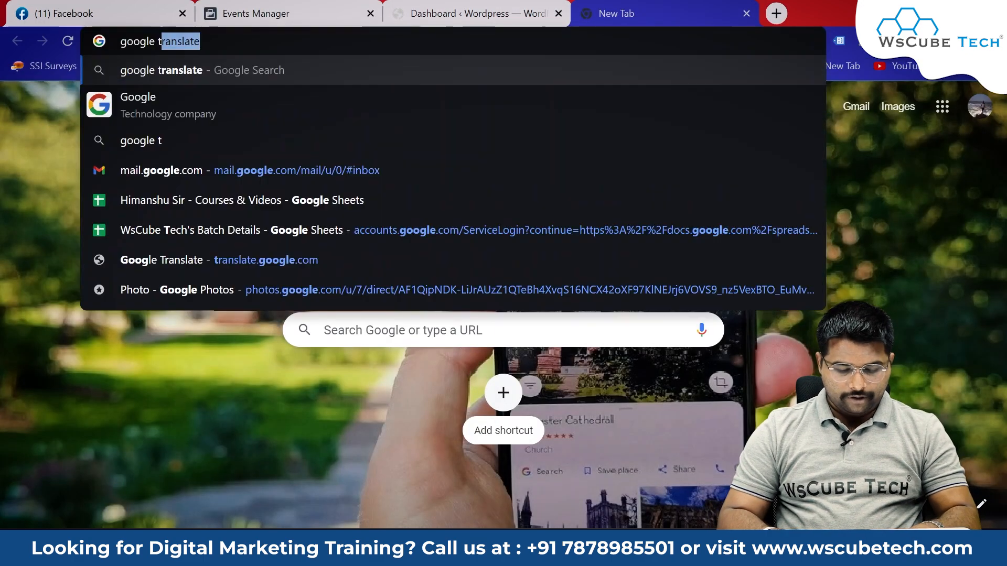
key(Return)
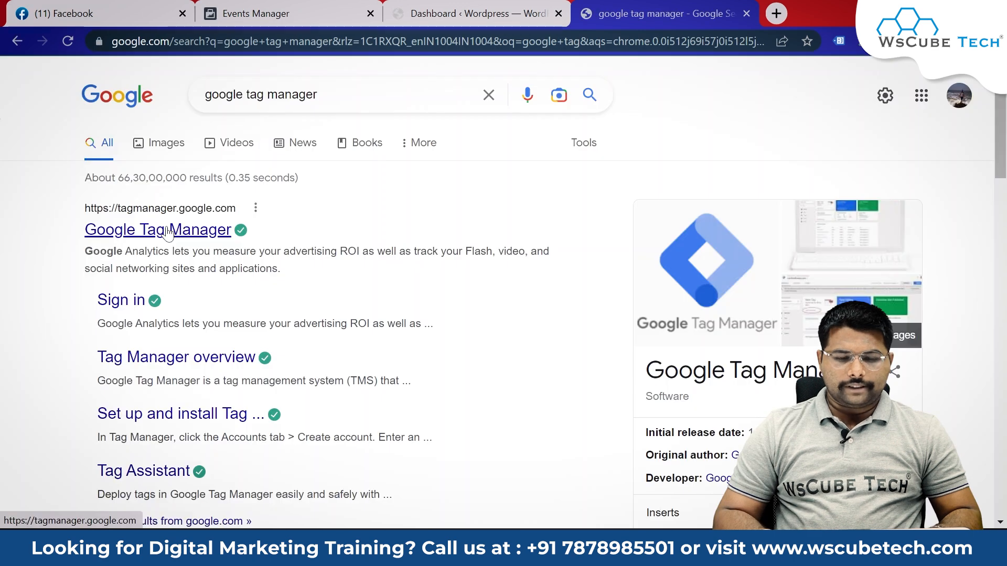
click(168, 231)
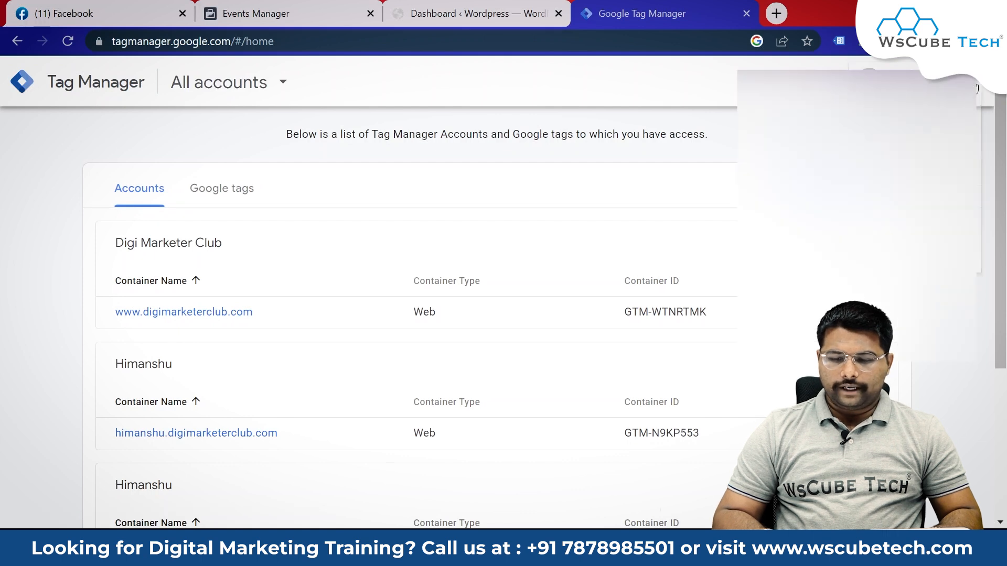
click(964, 83)
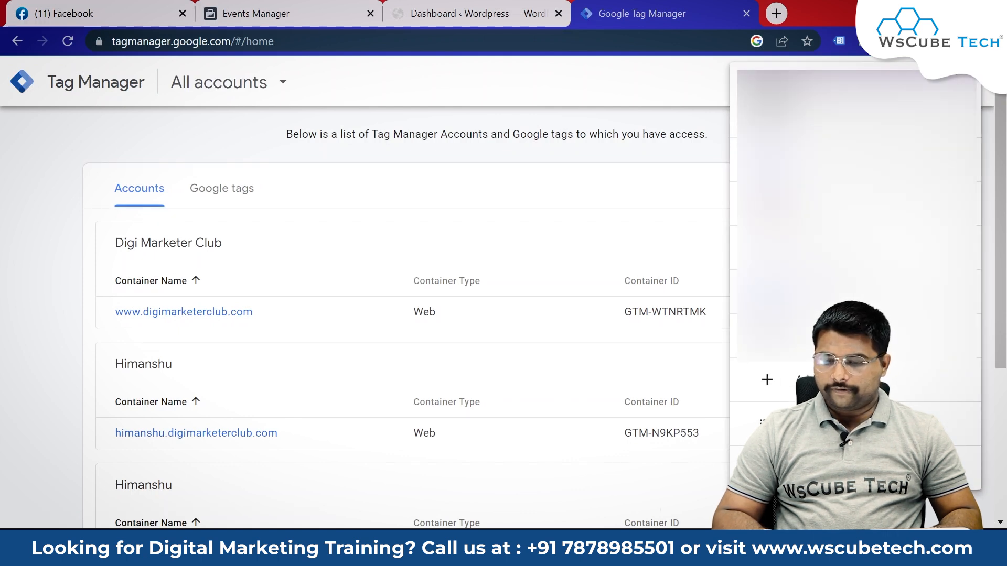
click(923, 294)
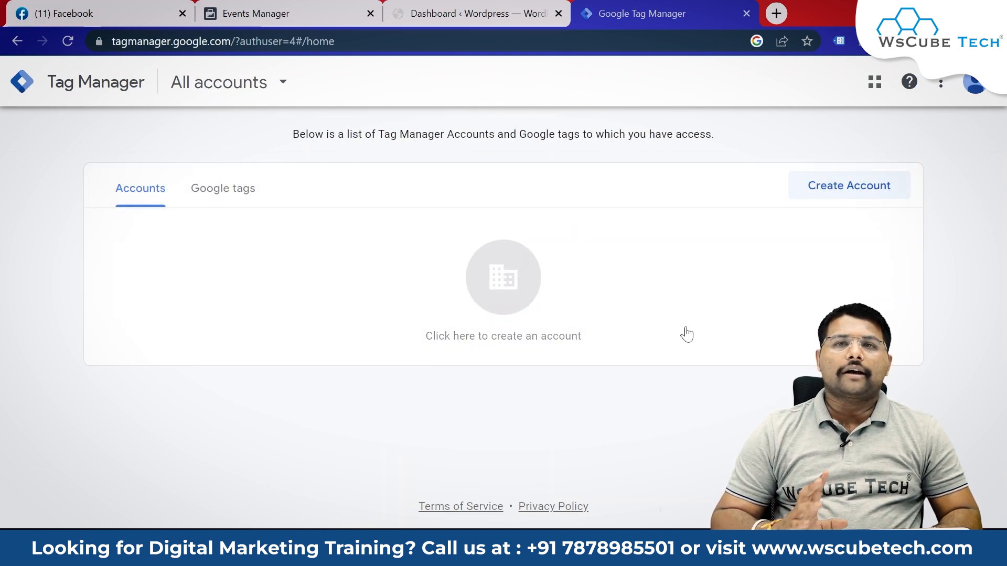
Start a new Tag Manager account named Wscube with India as the country
click(847, 197)
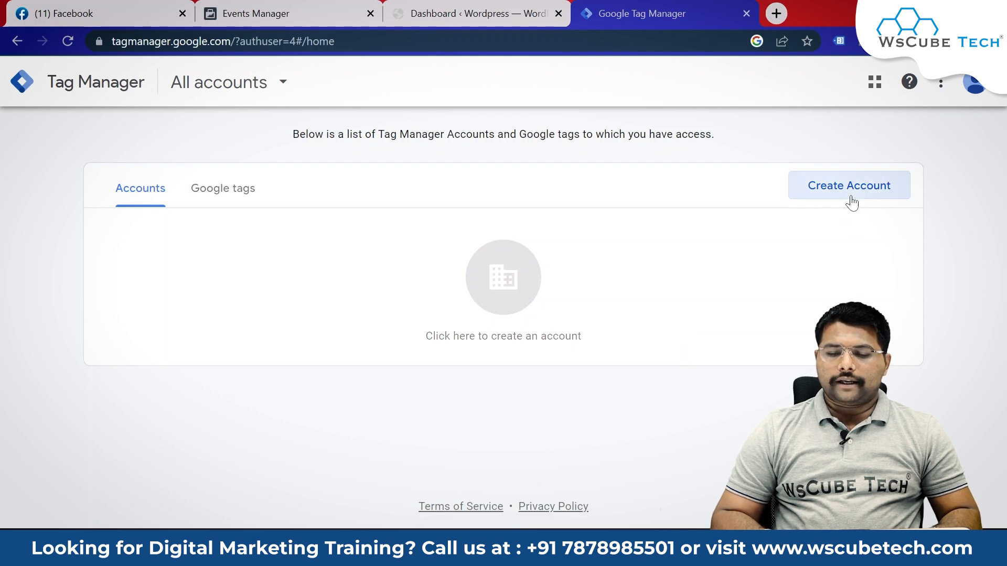
click(251, 305)
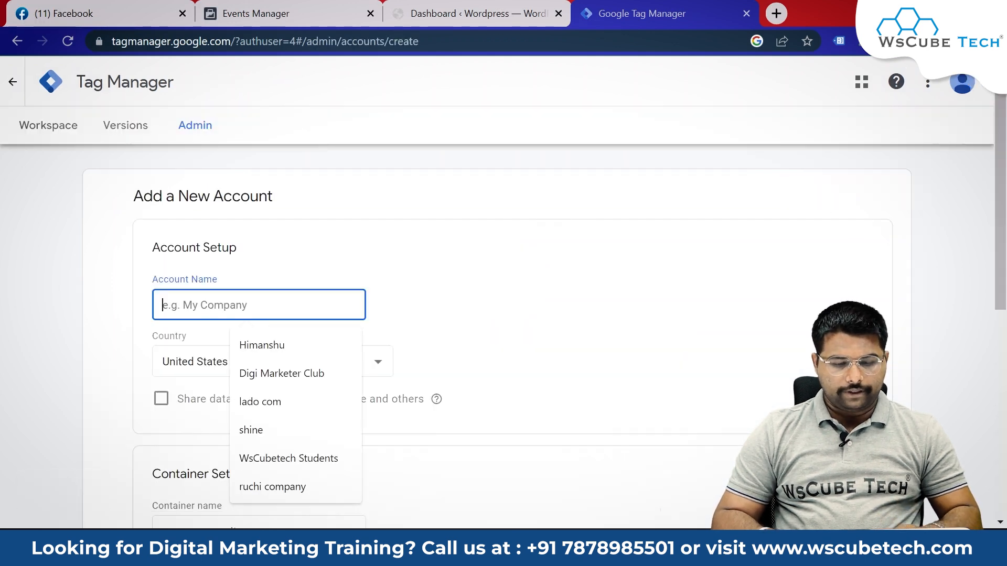
text(Wscube)
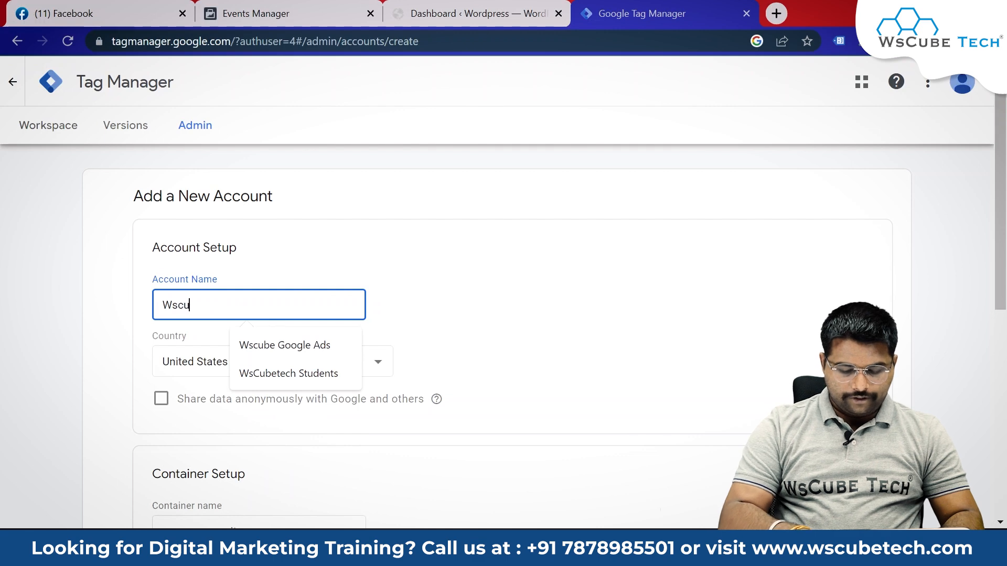
click(128, 349)
click(198, 364)
text(in)
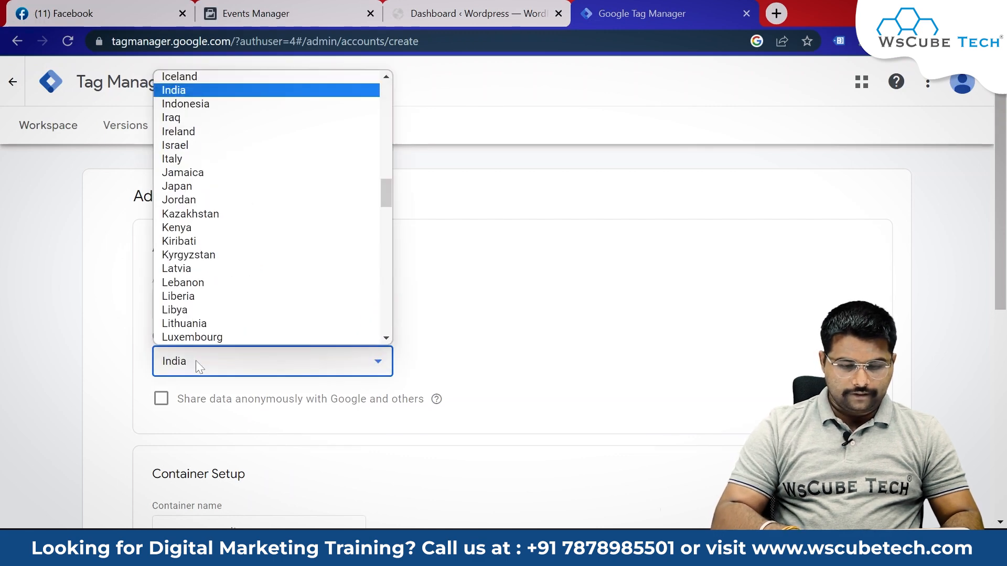
scroll(198, 364, down, 5)
click(252, 267)
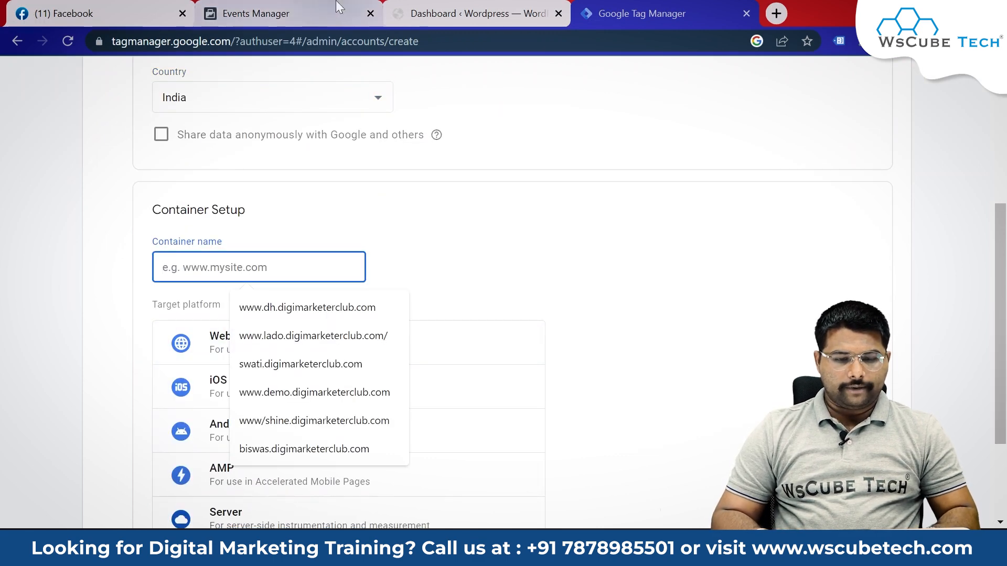
click(458, 7)
drag(218, 42, 105, 42)
key(ctrl+c)
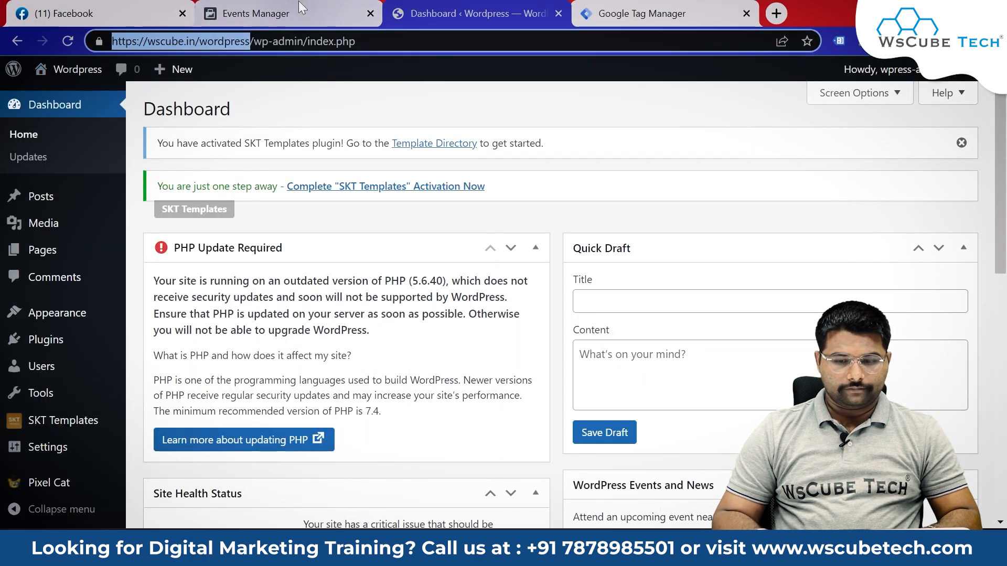
click(624, 12)
key(ctrl+v)
drag(198, 267, 54, 279)
key(BackSpace)
text(www)
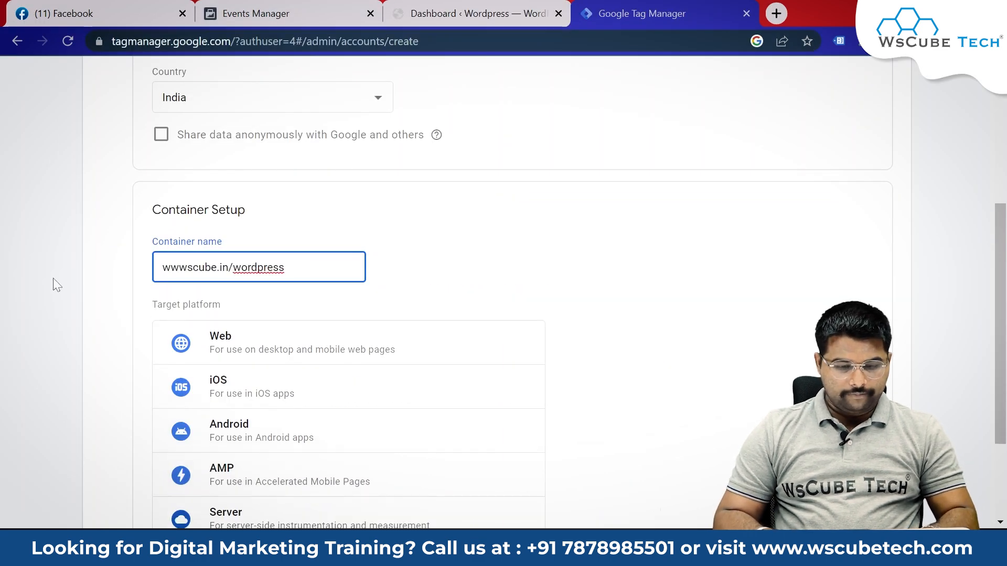
text(.)
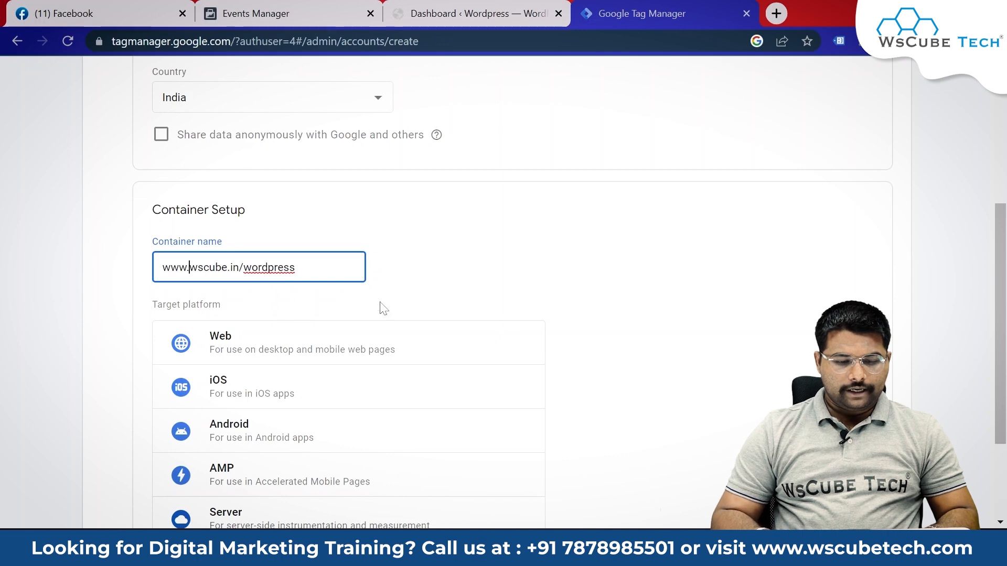
click(486, 269)
Choose Web as the target platform, create the account and accept the service agreement including the Data Processing Terms
scroll(456, 262, down, 3)
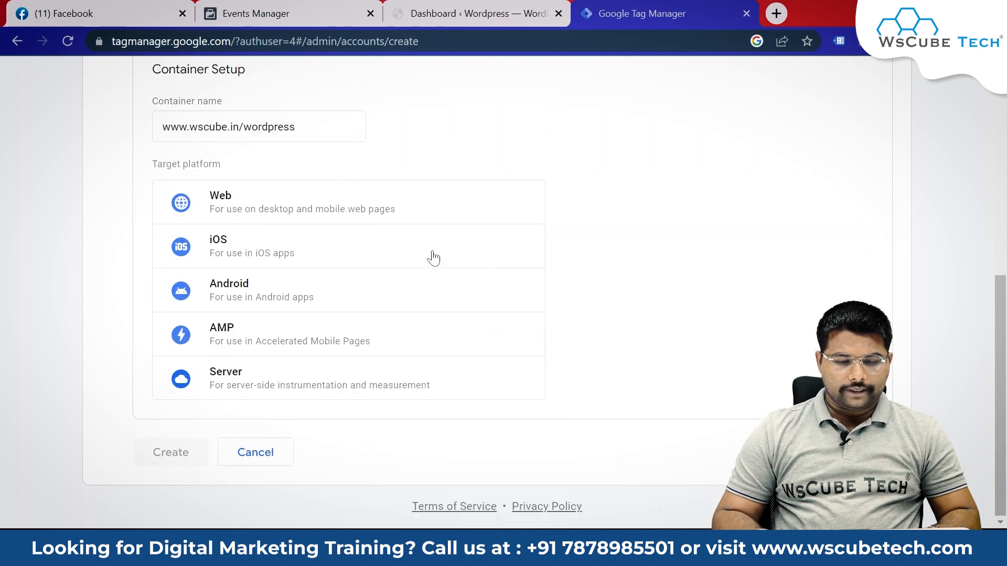
click(355, 217)
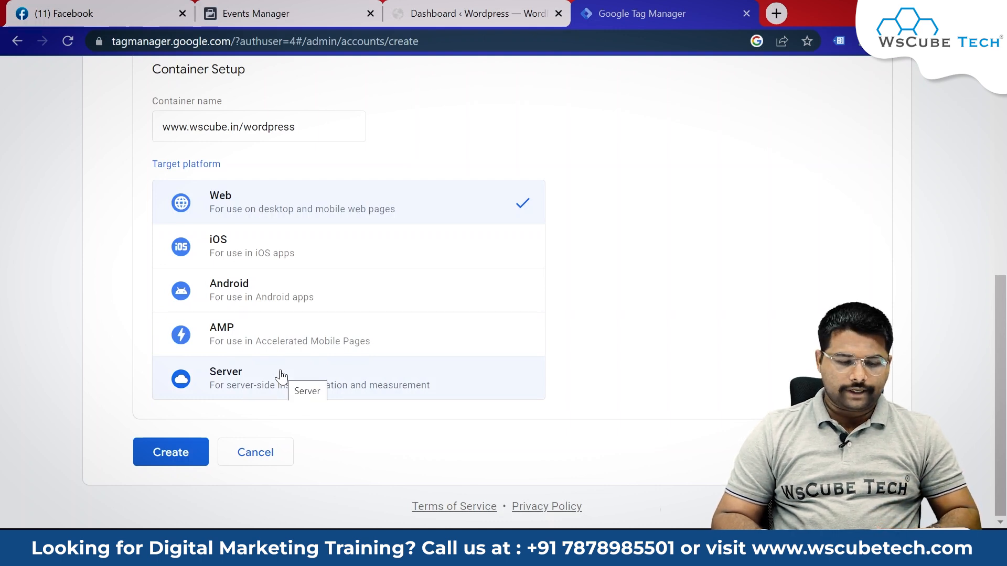
click(171, 452)
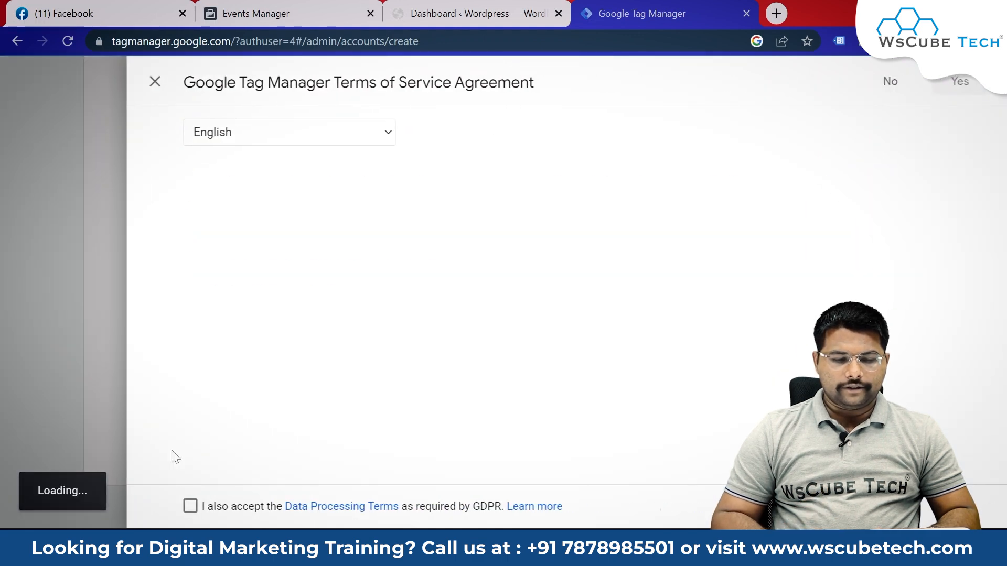
scroll(443, 295, down, 7)
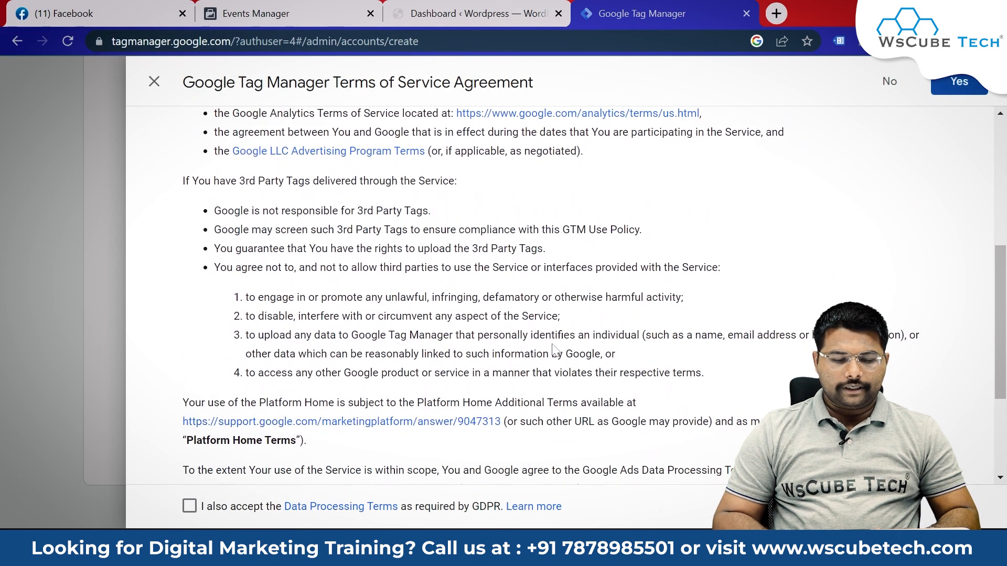
click(190, 506)
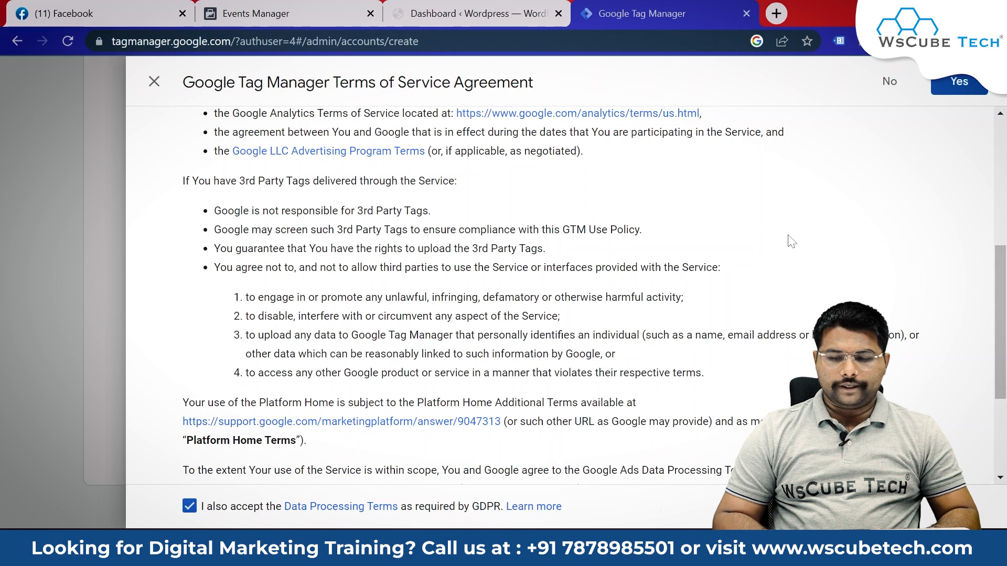
click(960, 82)
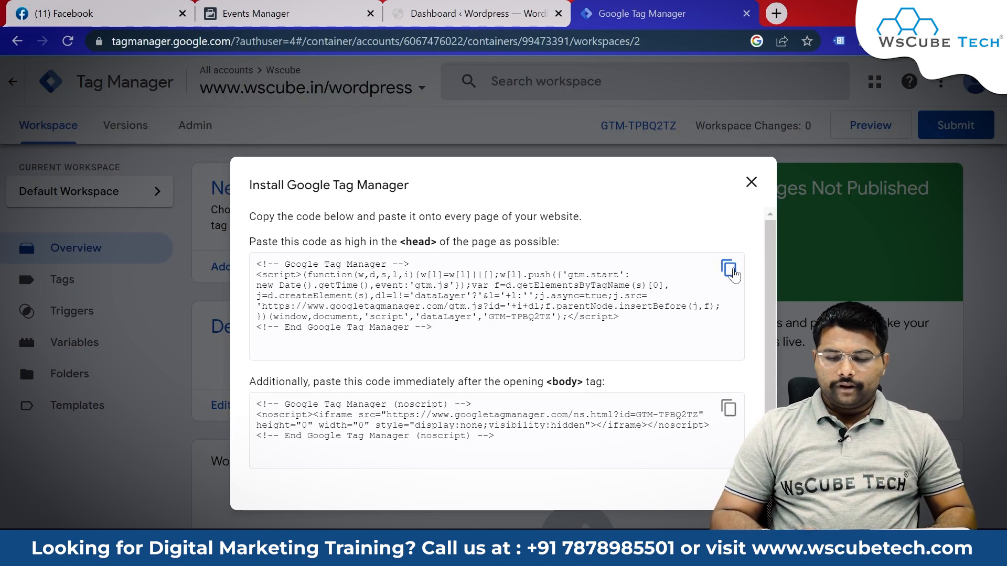
Copy the Tag Manager head snippet and open the SKT Salon Theme Header (header.php) in WordPress's Theme File Editor
click(729, 269)
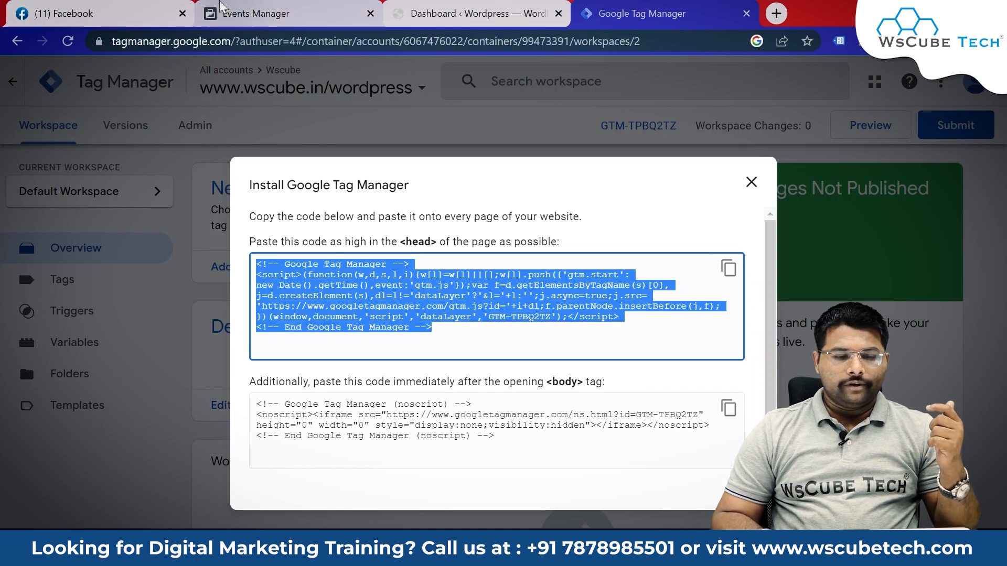
click(431, 7)
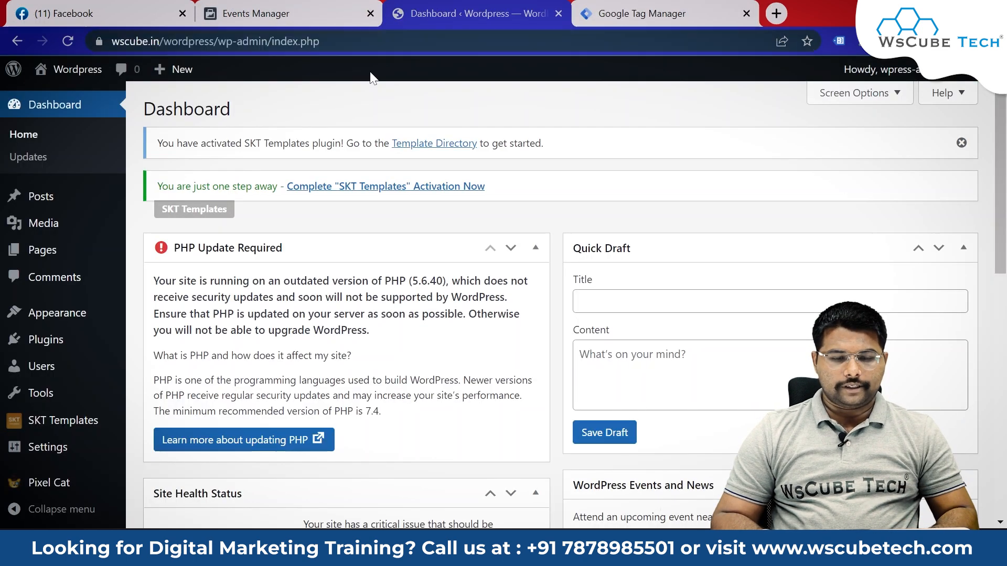
mouse_move(67, 319)
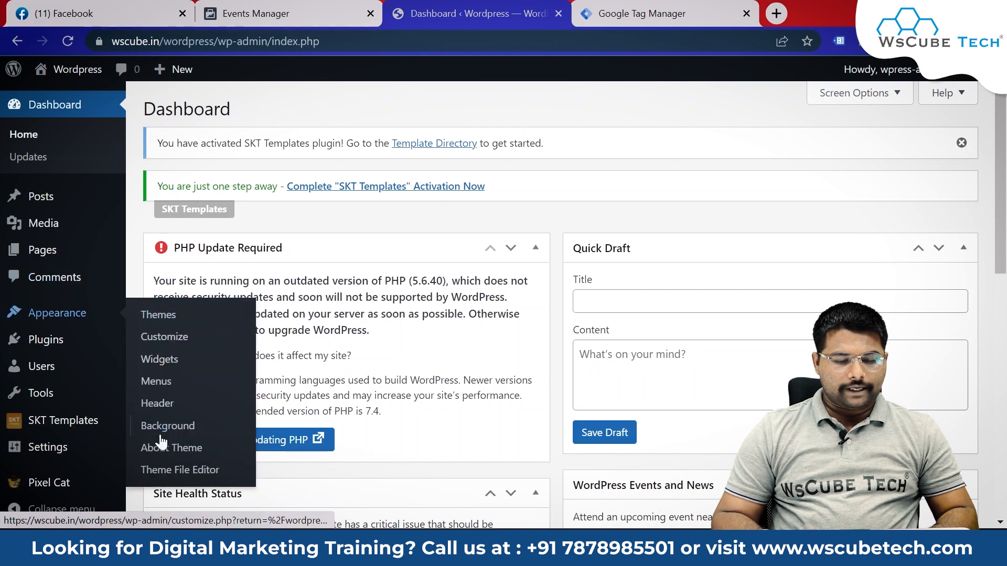
click(155, 473)
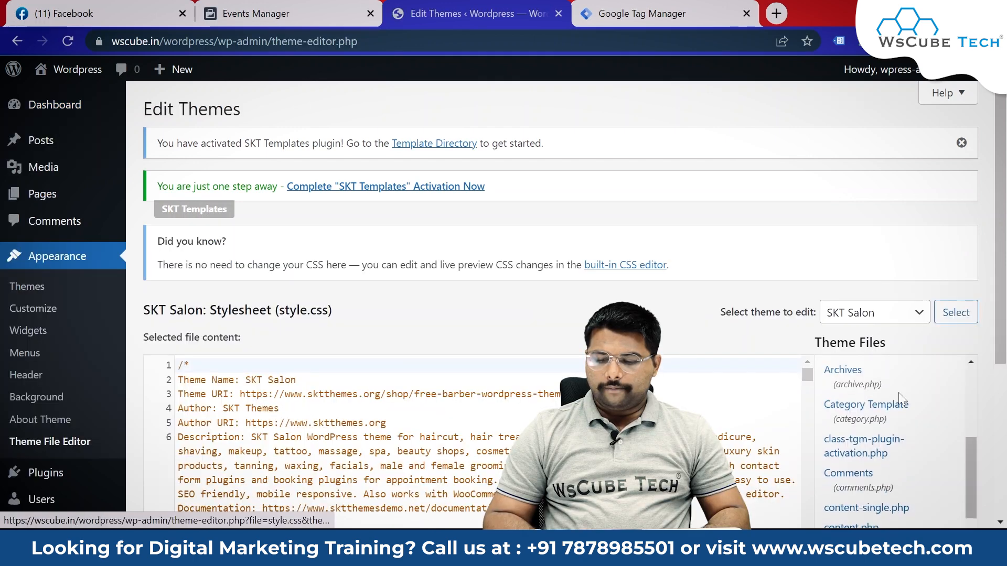
scroll(898, 293, down, 4)
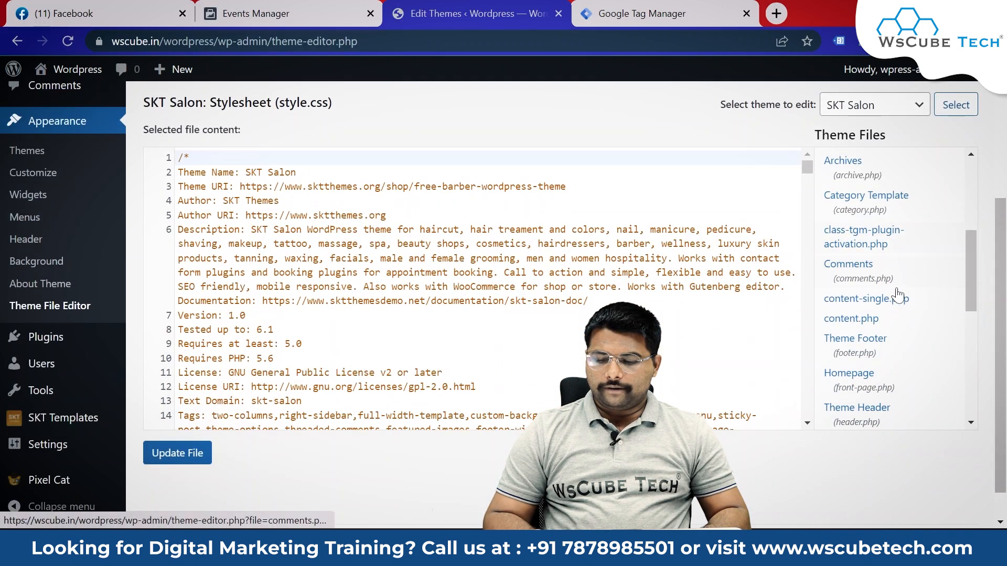
scroll(881, 393, down, 1)
click(881, 359)
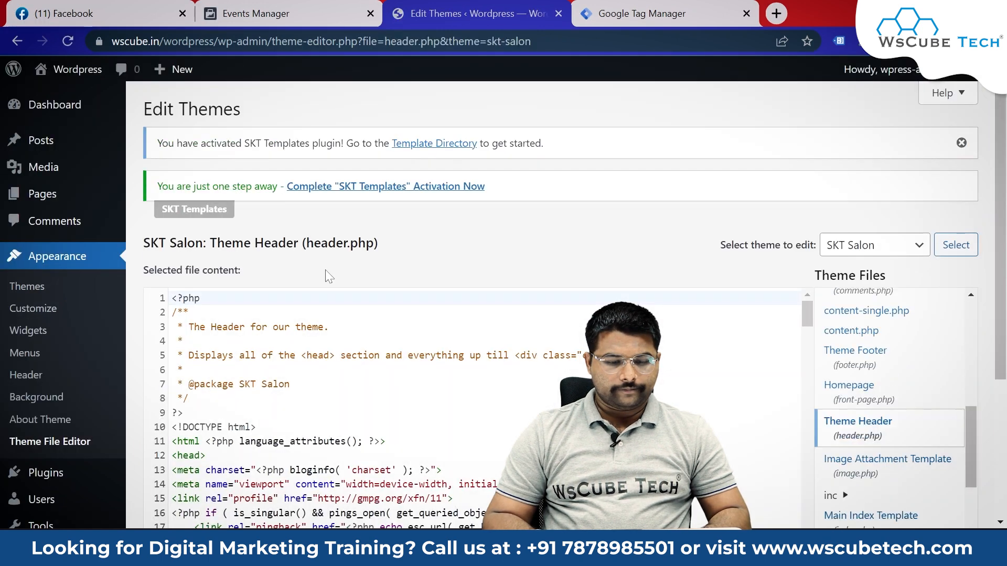
Paste the Tag Manager snippet on a new line directly after the opening <head> tag in header.php
scroll(327, 276, down, 3)
scroll(328, 276, down, 1)
click(206, 365)
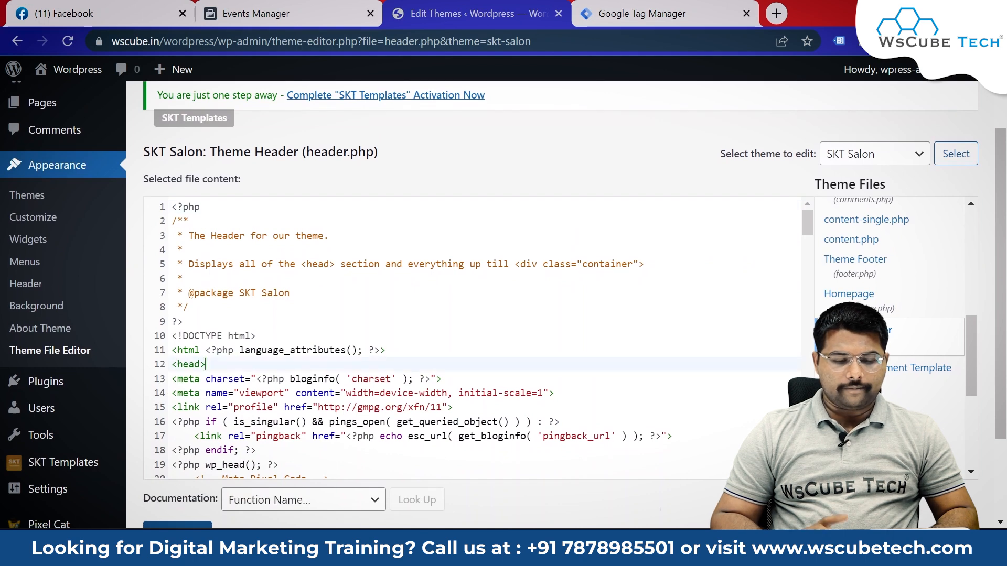
key(Return)
key(ctrl+v)
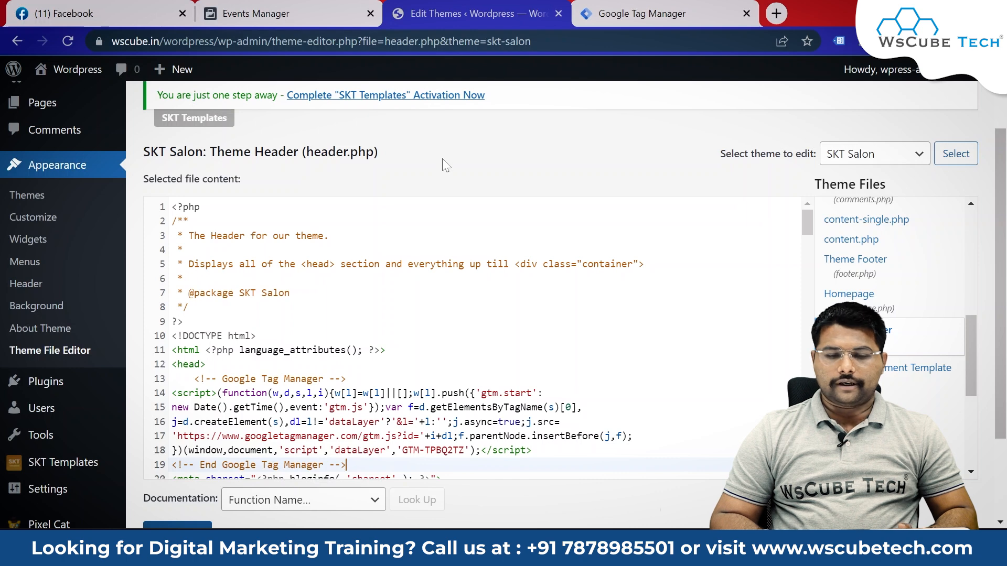
Copy the Tag Manager noscript snippet meant for the opening <body> tag from the install instructions
click(662, 6)
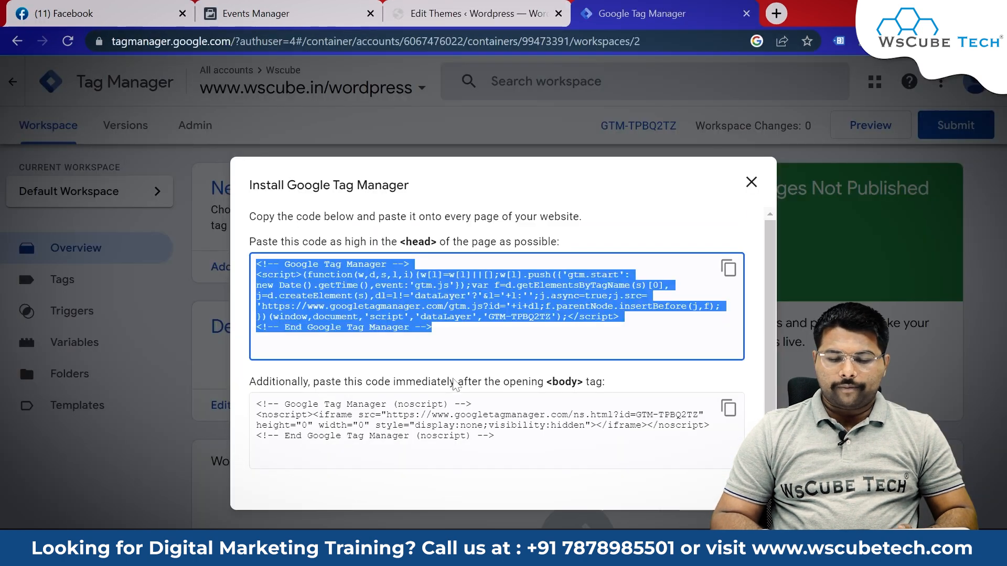
scroll(417, 385, down, 1)
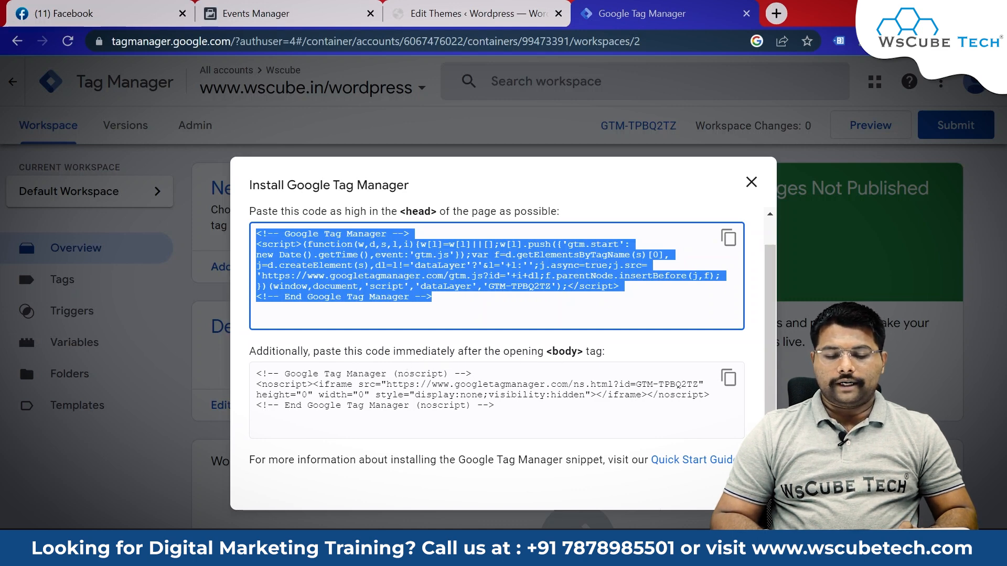
click(728, 378)
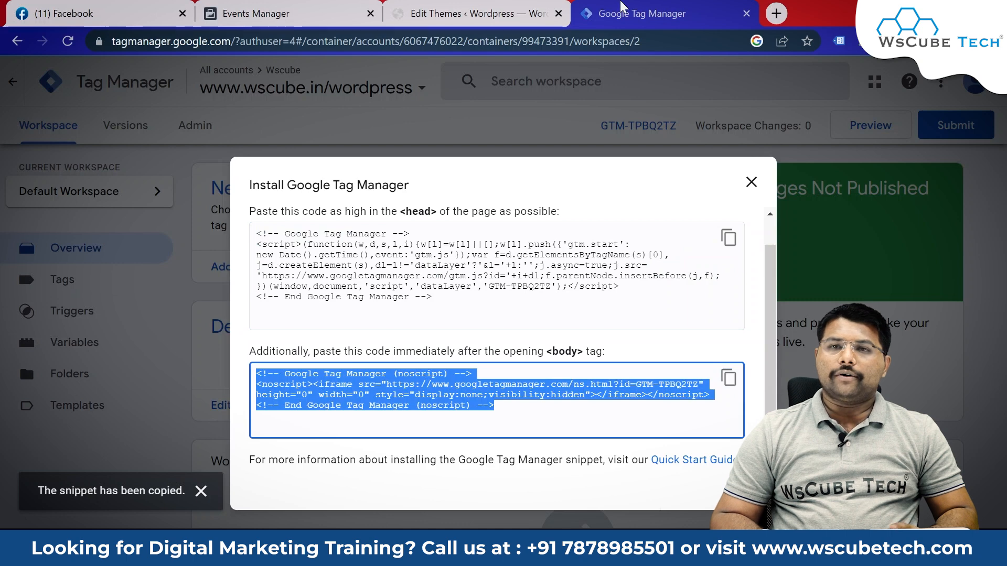
Paste the noscript snippet into header.php in WordPress, on a new line directly after the opening <body> tag
click(479, 11)
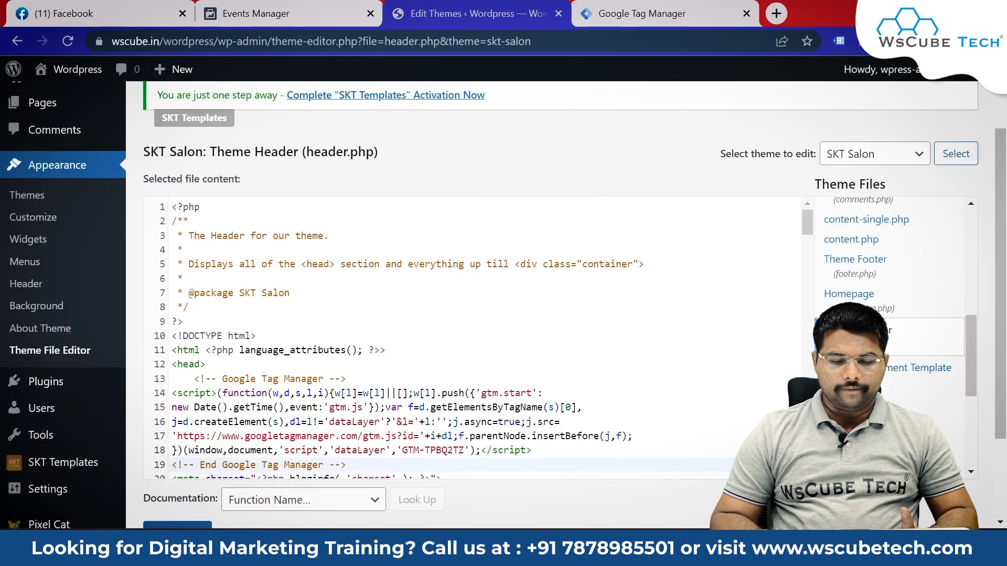
scroll(472, 338, down, 5)
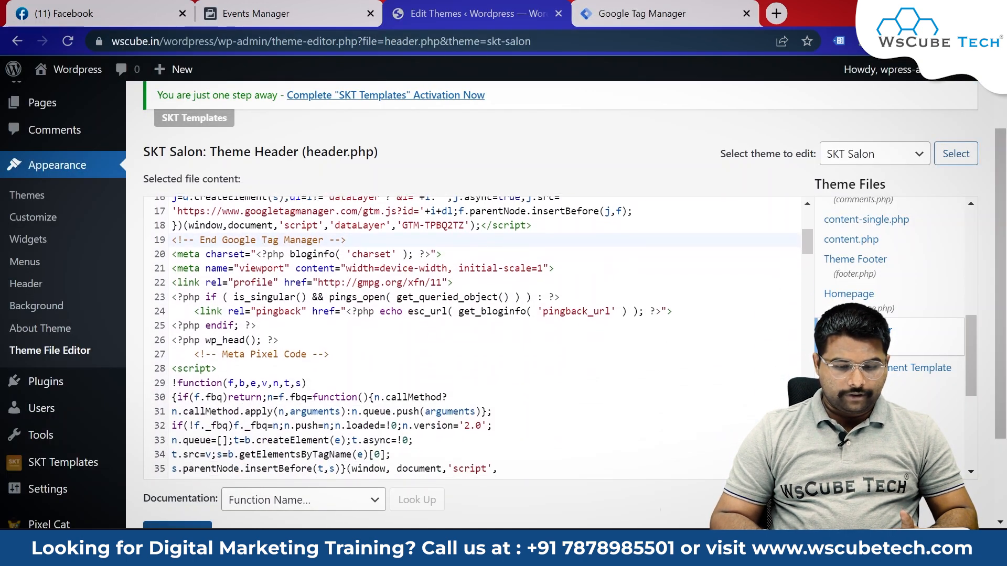
scroll(472, 338, down, 1)
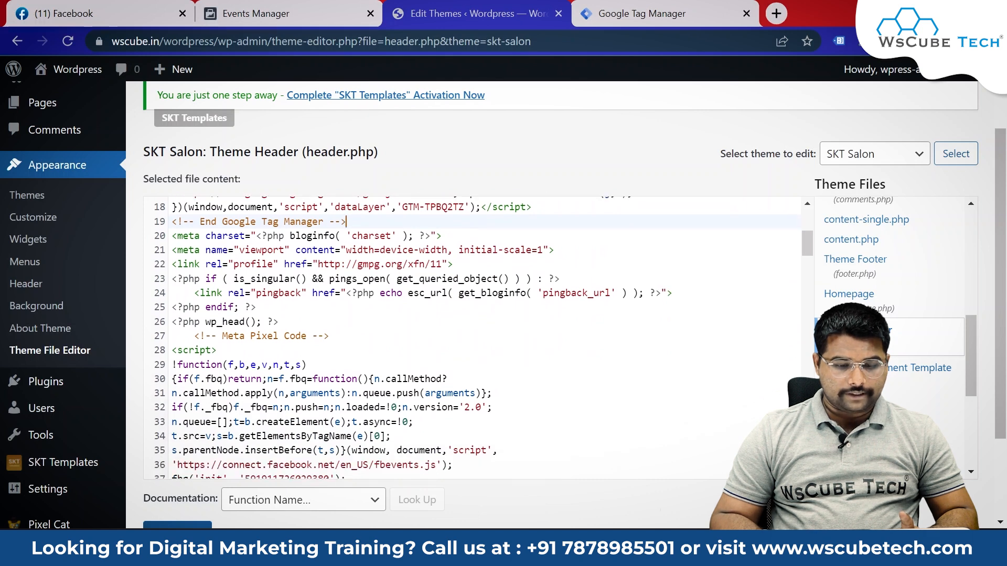
scroll(472, 338, up, 1)
scroll(472, 338, down, 3)
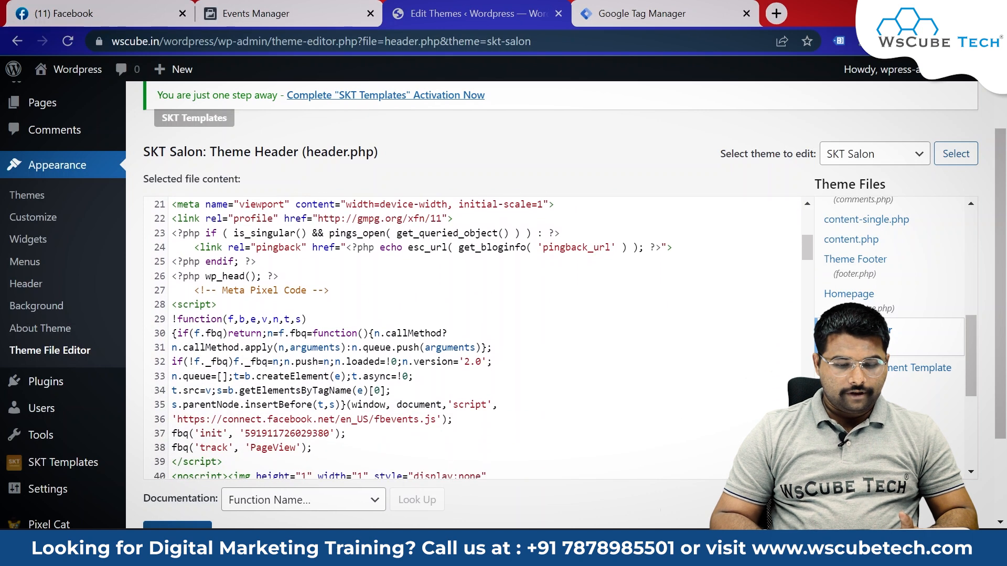
scroll(472, 338, down, 3)
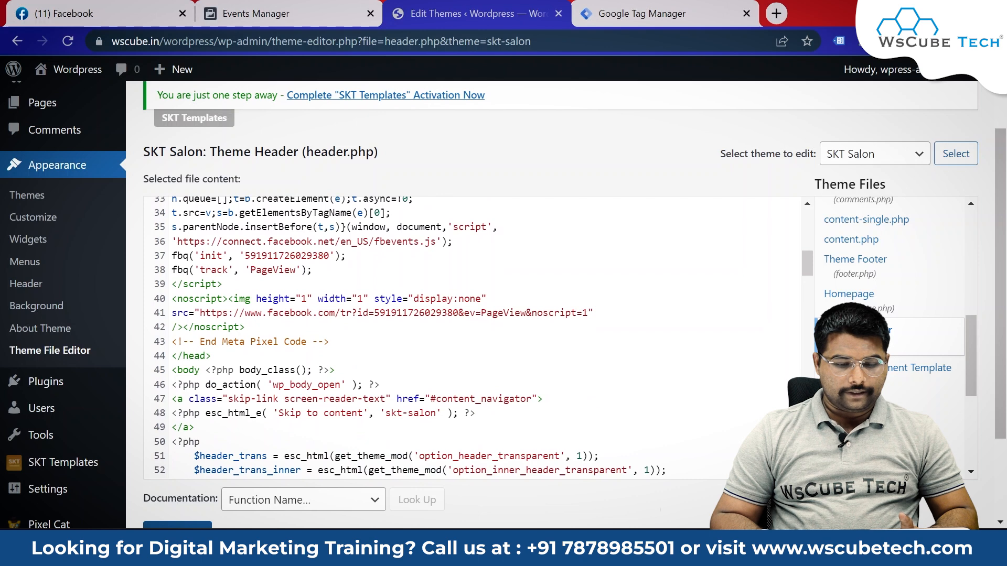
click(335, 370)
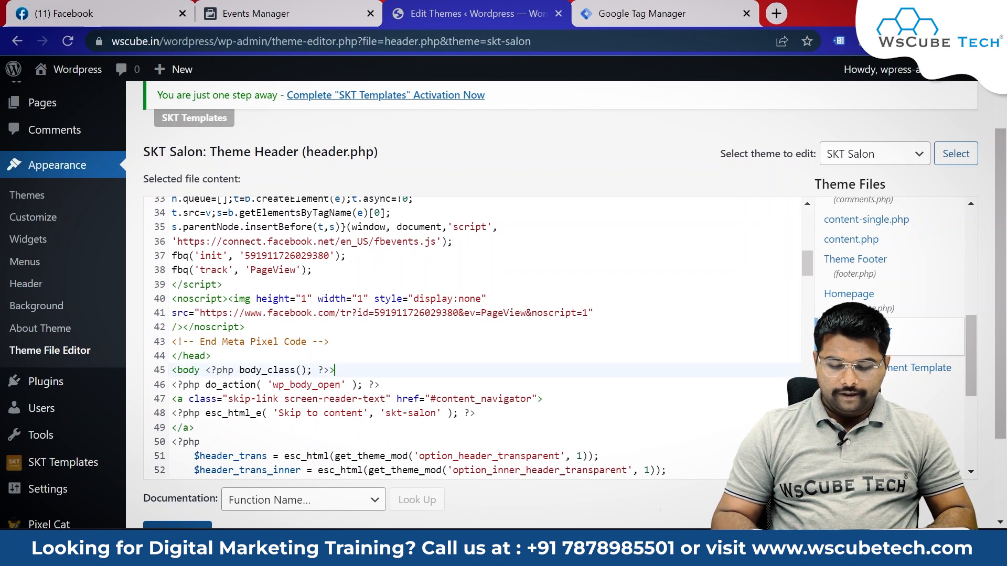
key(Return)
key(ctrl+v)
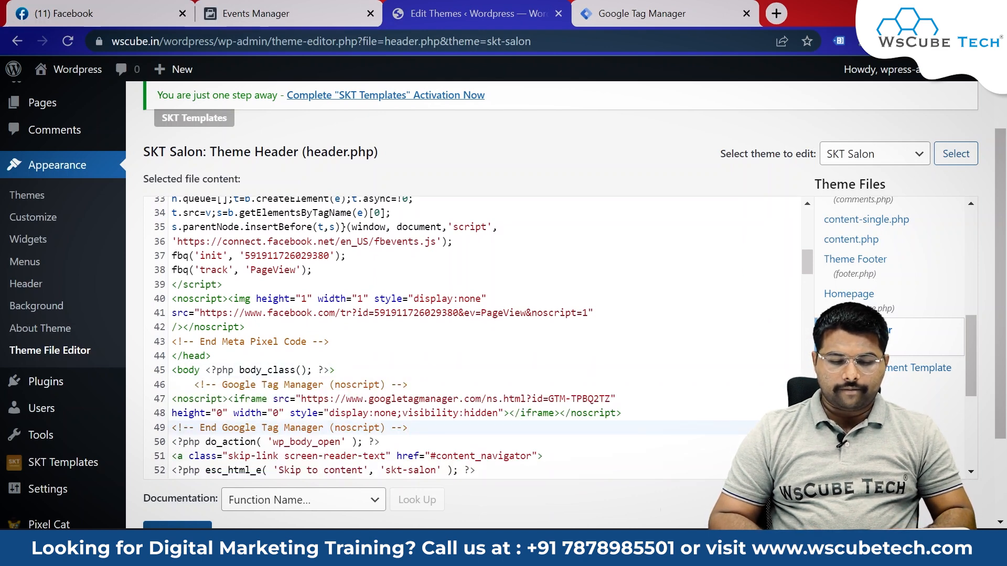
Highlight the body tag and the pasted snippet's comment, and save the changes to header.php
drag(200, 370, 183, 370)
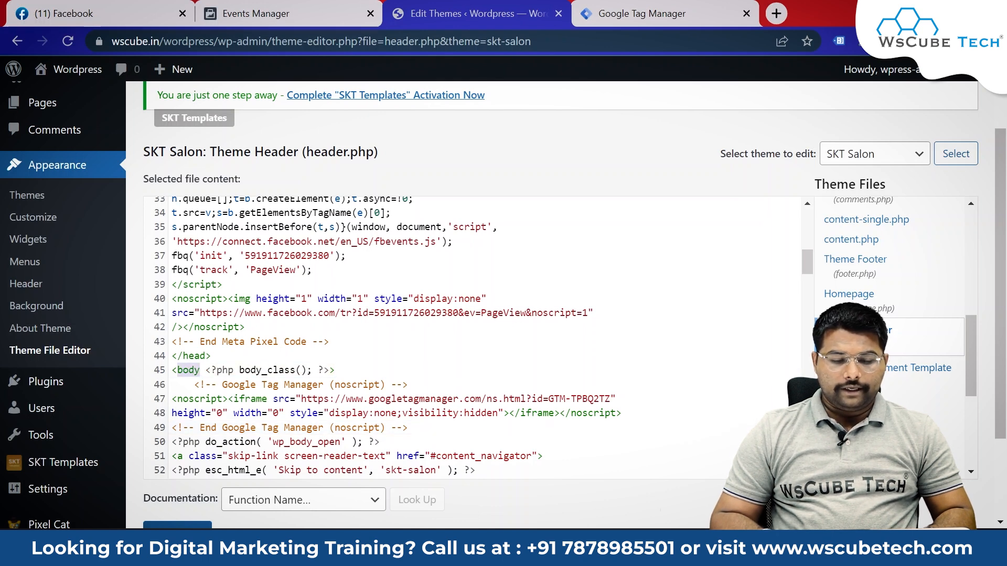
drag(222, 384, 322, 385)
scroll(504, 467, down, 1)
scroll(507, 500, down, 2)
click(178, 418)
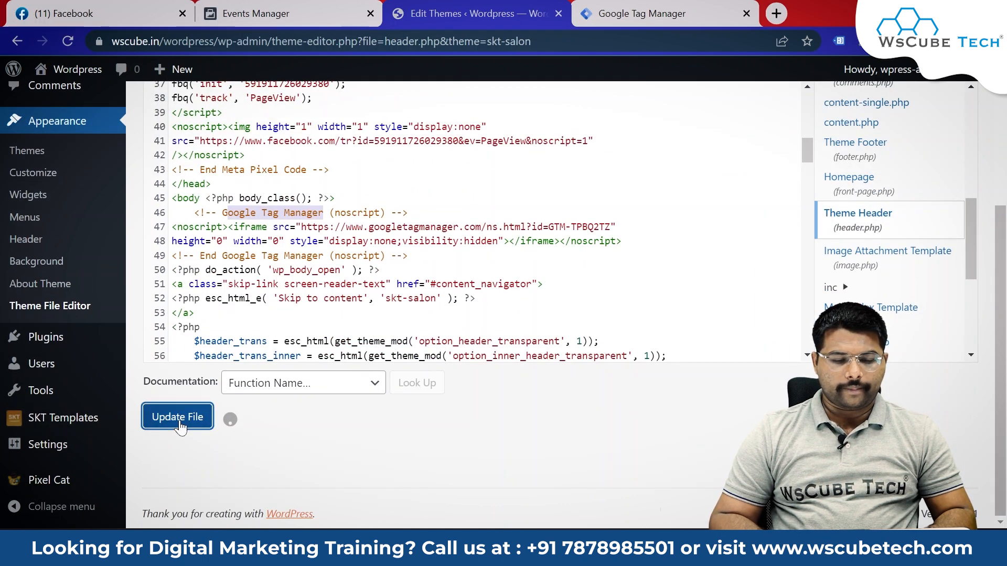
Back in Google Tag Manager, dismiss the install instructions and publish the container without a version name or description, closing the version summary
click(652, 9)
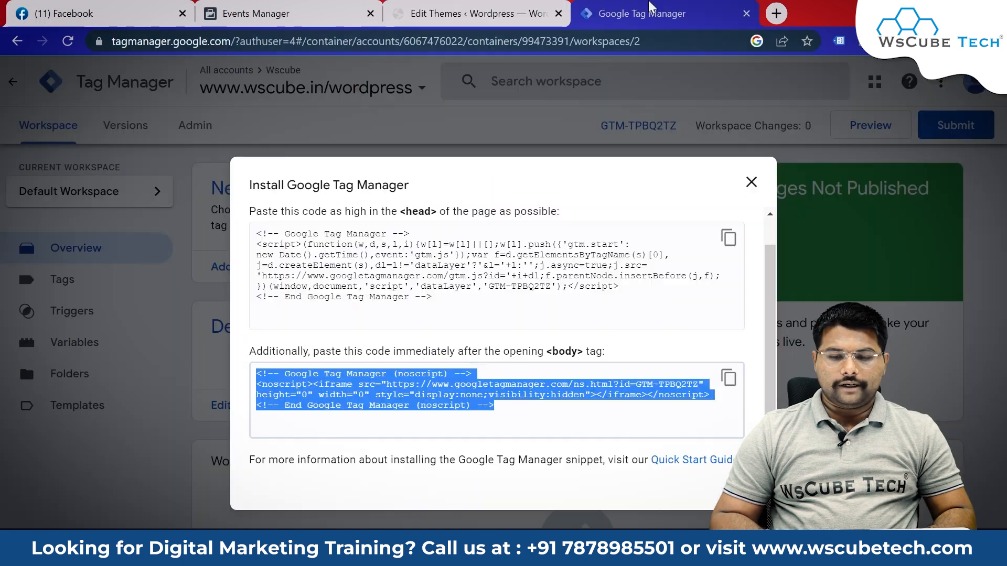
click(868, 309)
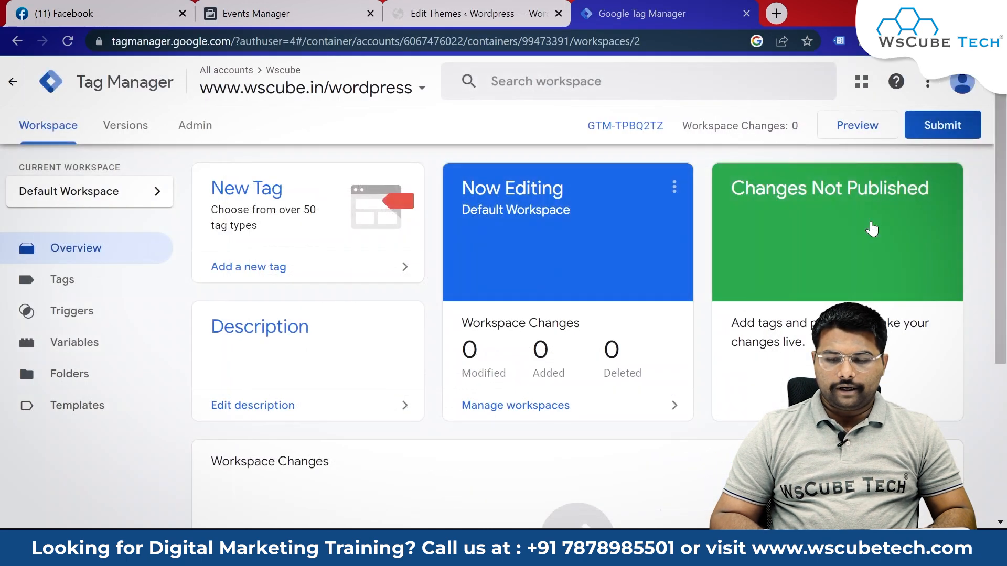
click(956, 132)
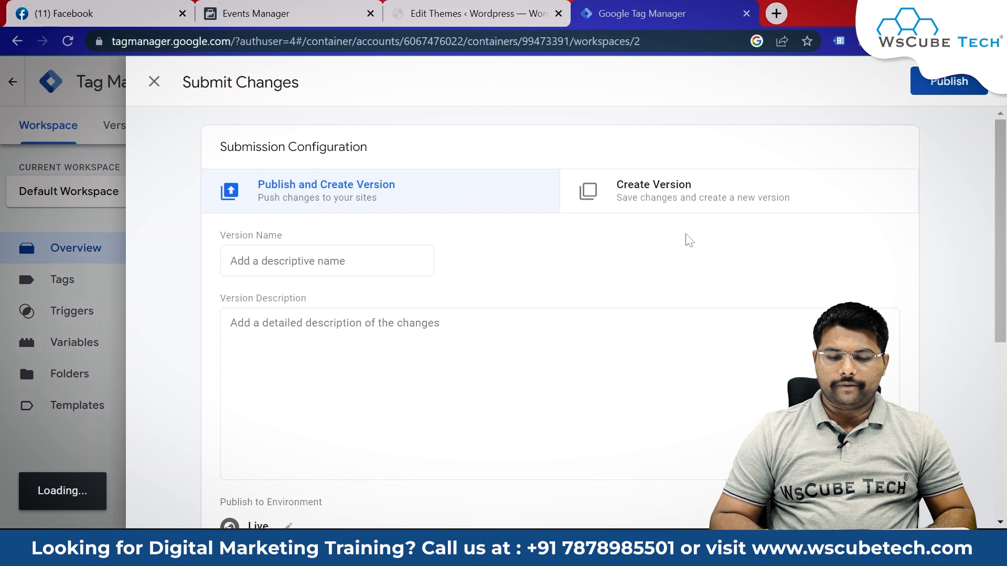
click(948, 84)
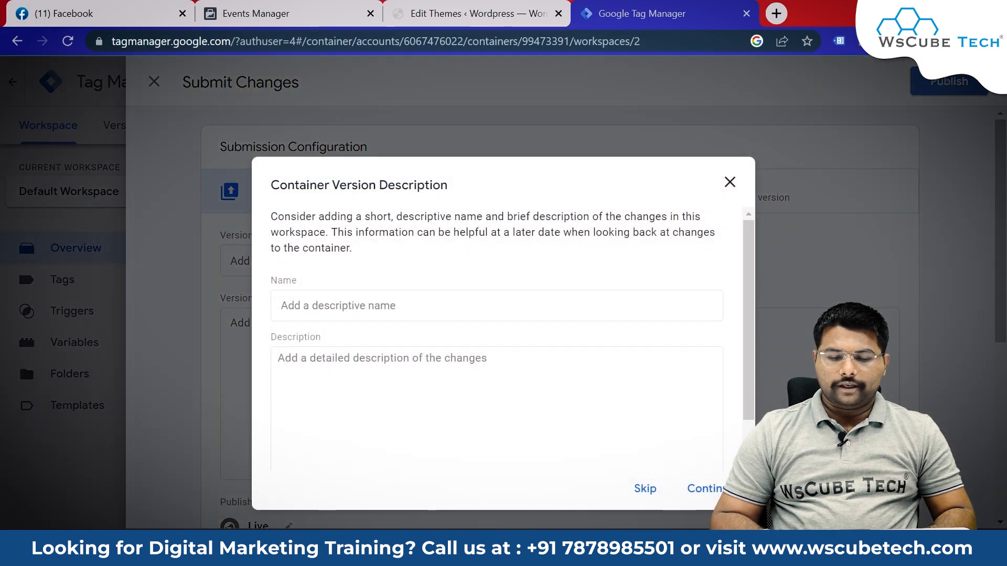
click(691, 496)
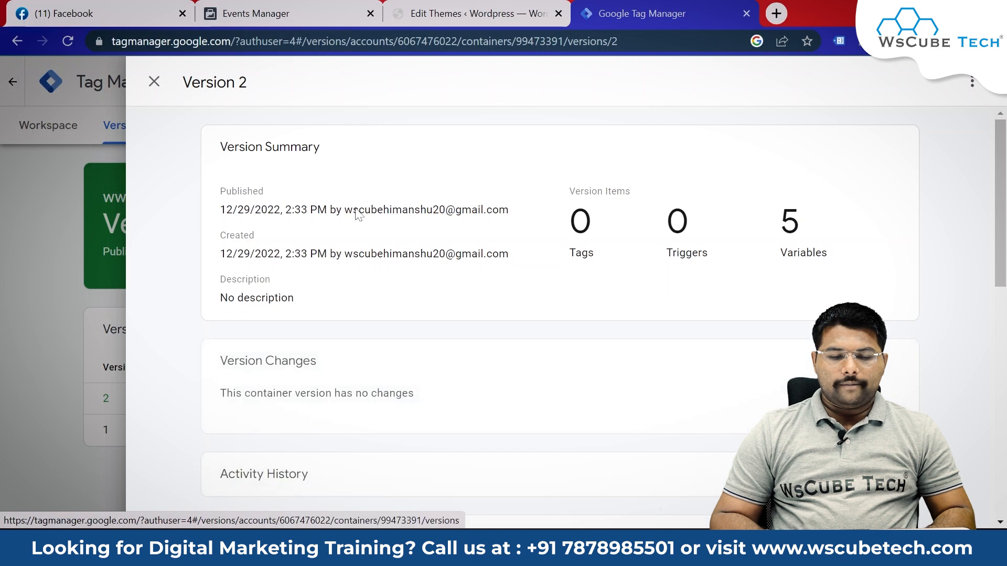
click(153, 83)
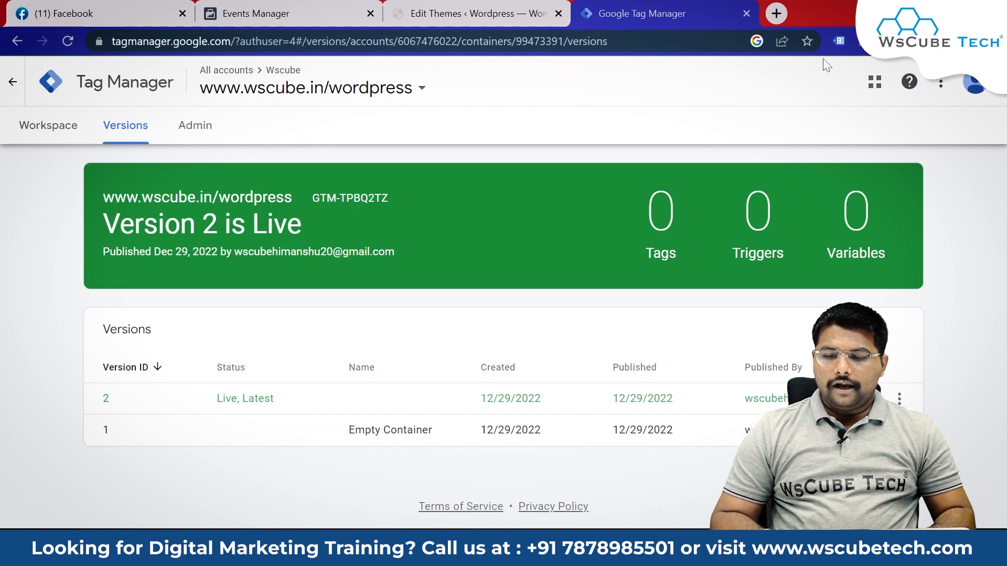
click(530, 11)
click(680, 9)
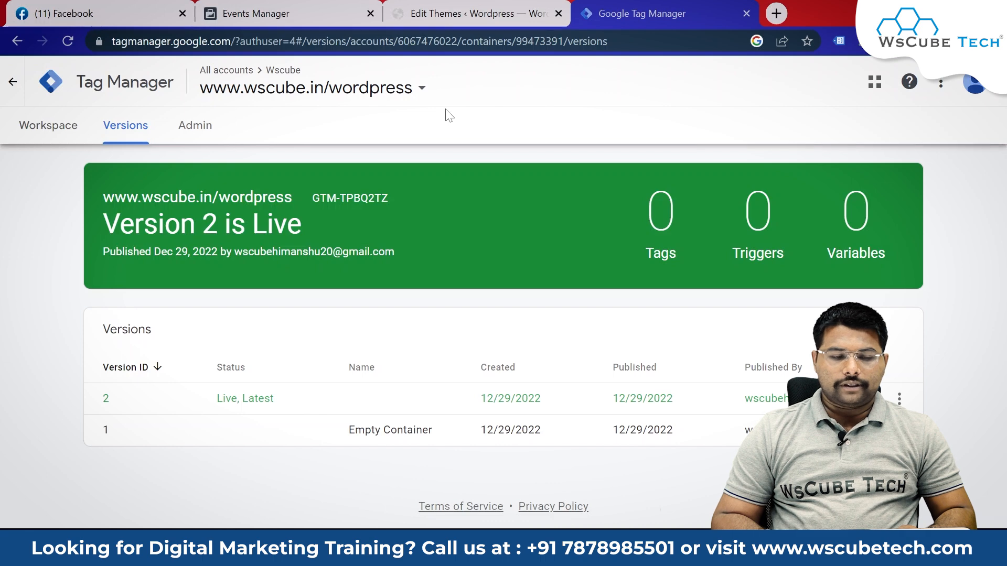
click(64, 126)
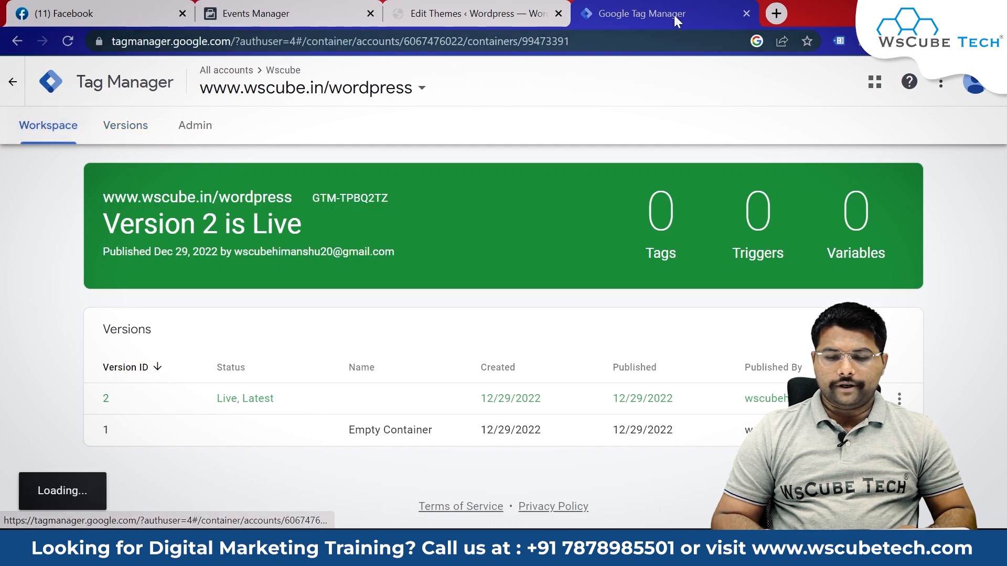
Find the Chrome Web Store in a new tab, search it for "tag assistant" and open Tag Assistant Legacy (by Google)
click(776, 14)
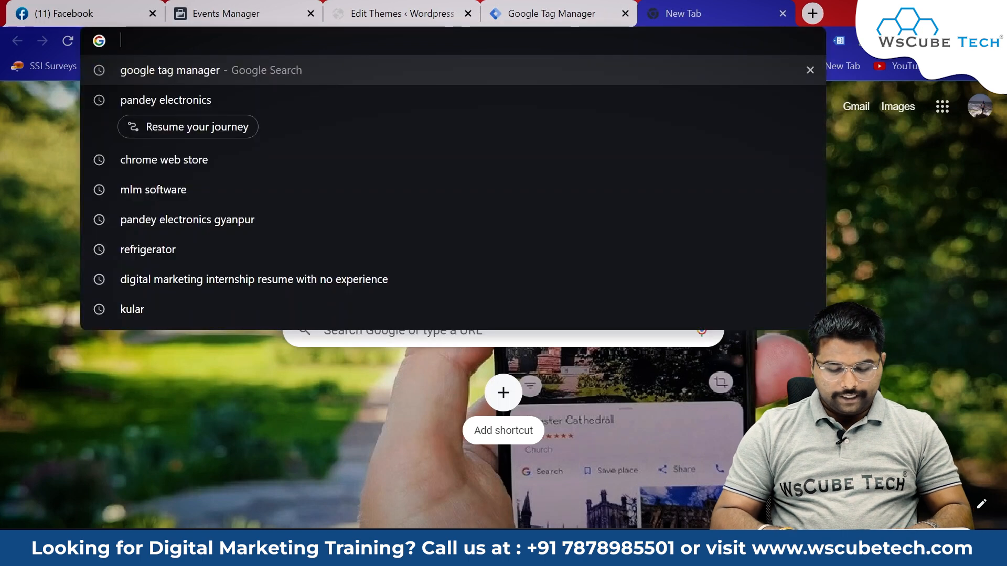
text(chro)
key(Return)
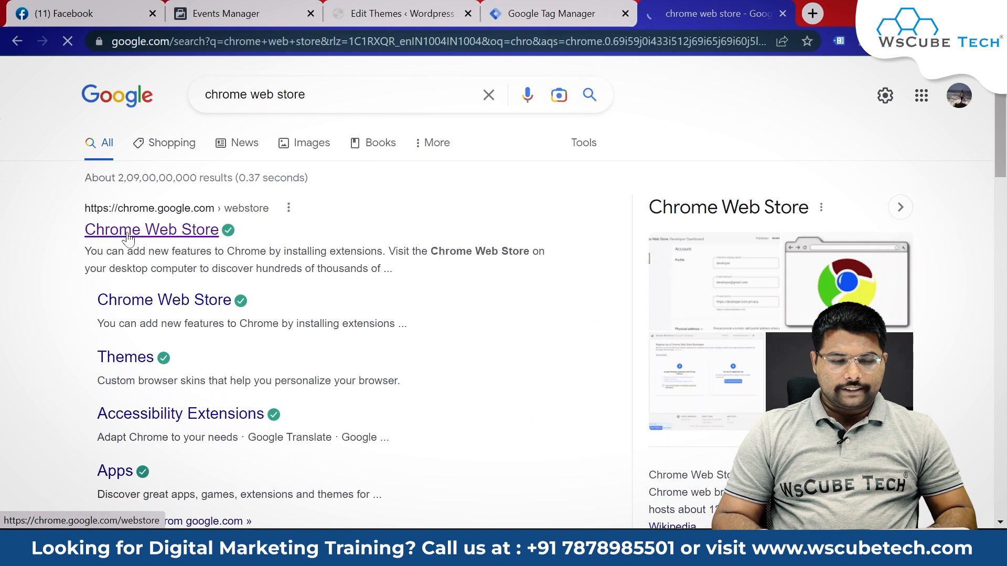
click(129, 239)
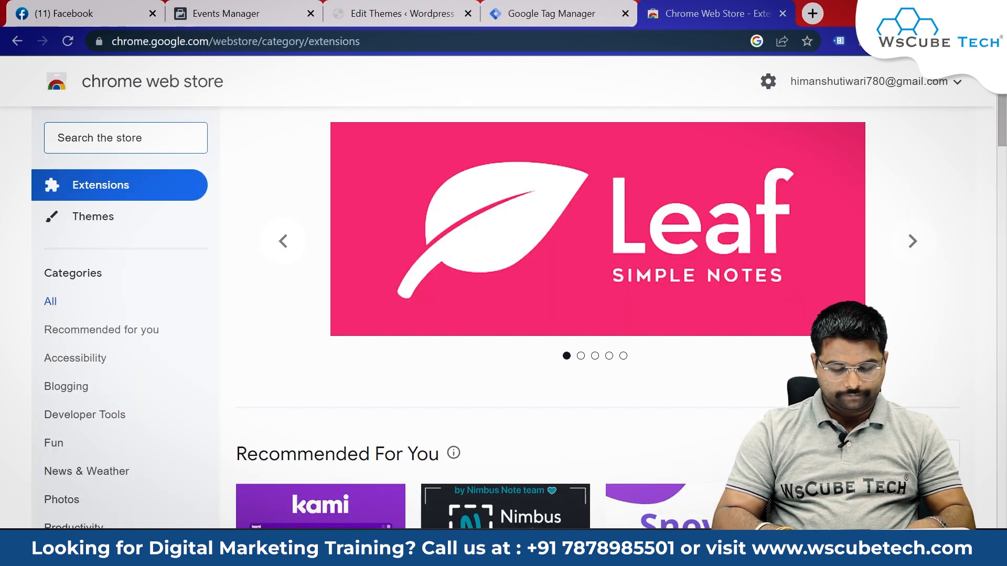
text(tag assistant)
key(Return)
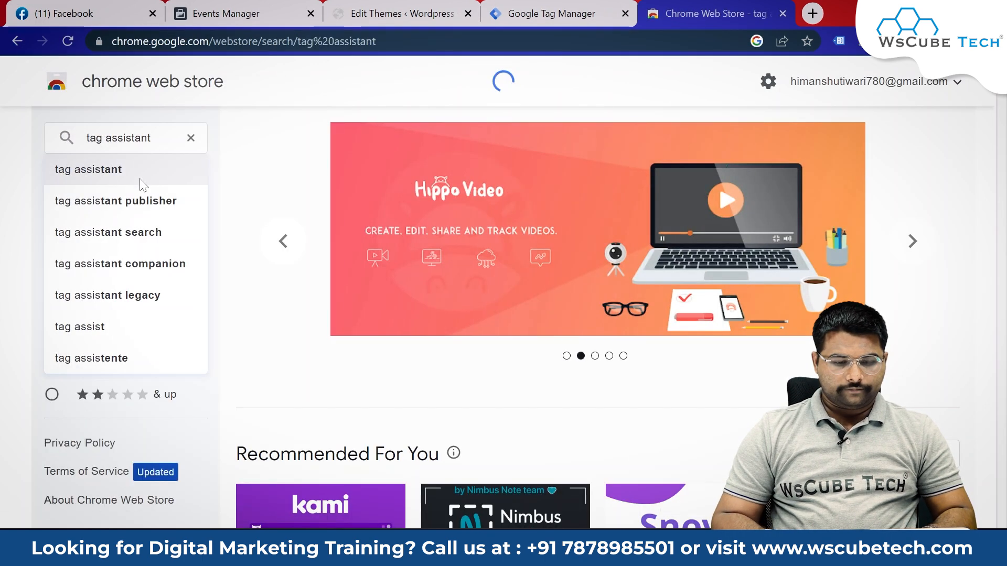
click(538, 229)
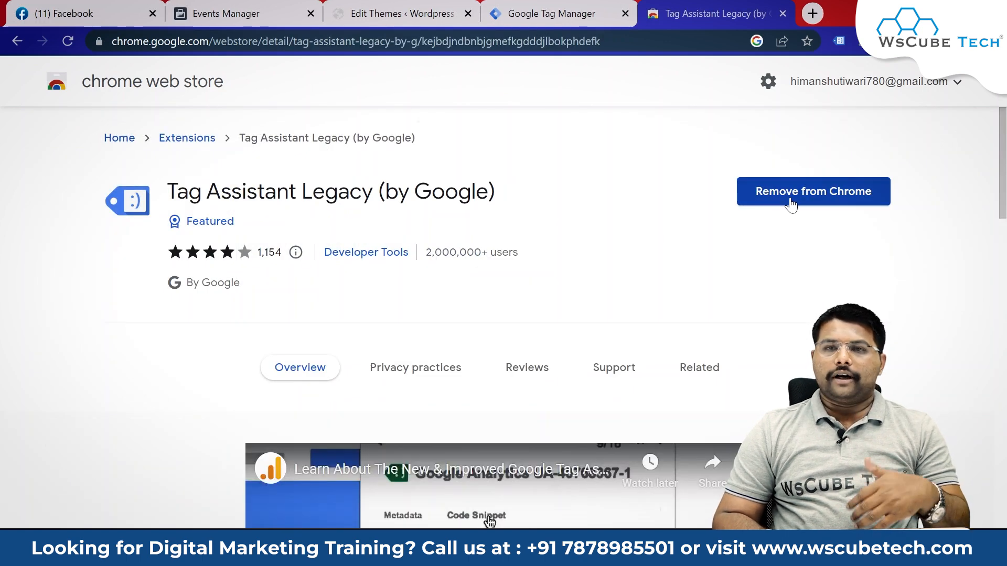
Remove the Tag Assistant Legacy (by Google) extension from Chrome and install it again
click(791, 204)
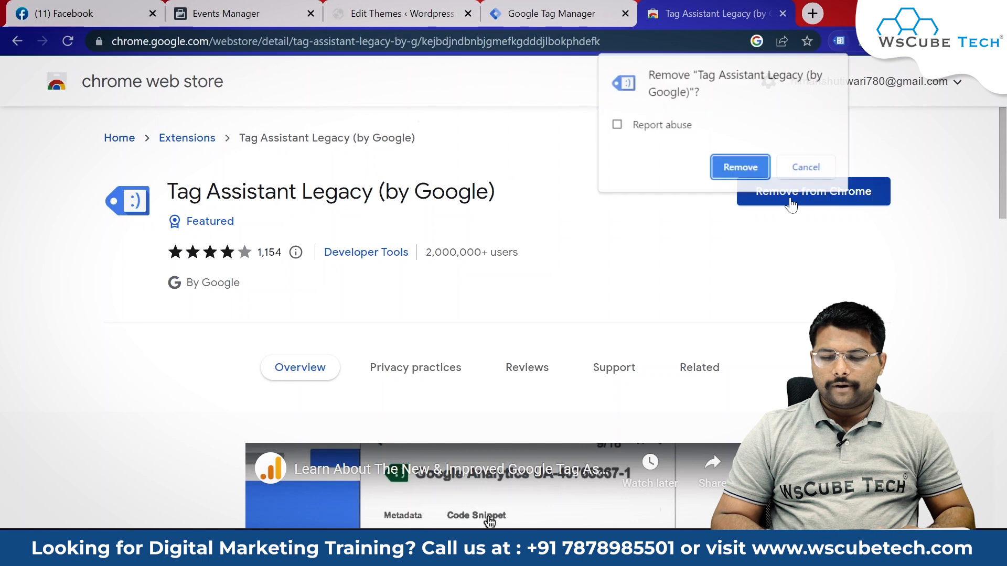
click(724, 167)
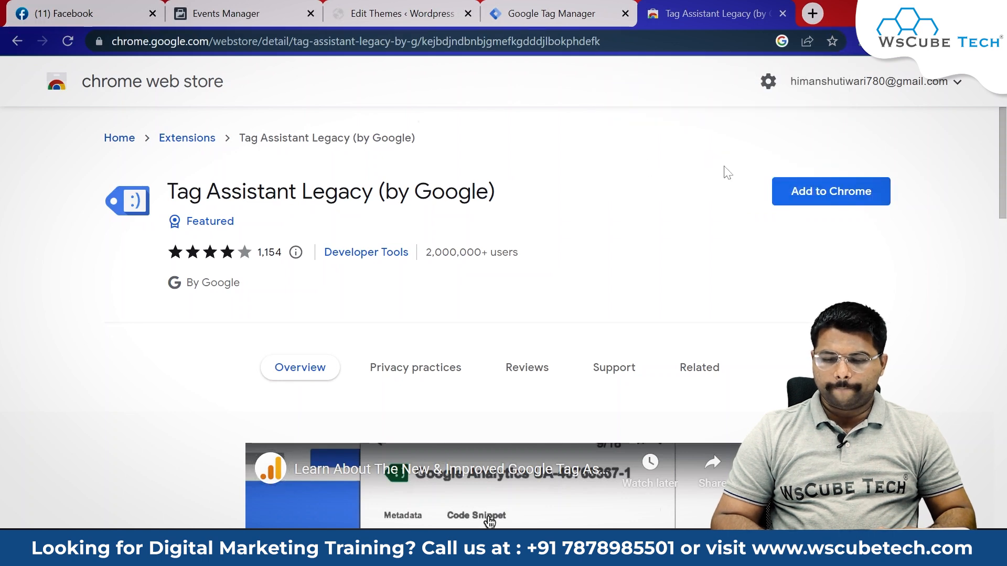
click(818, 212)
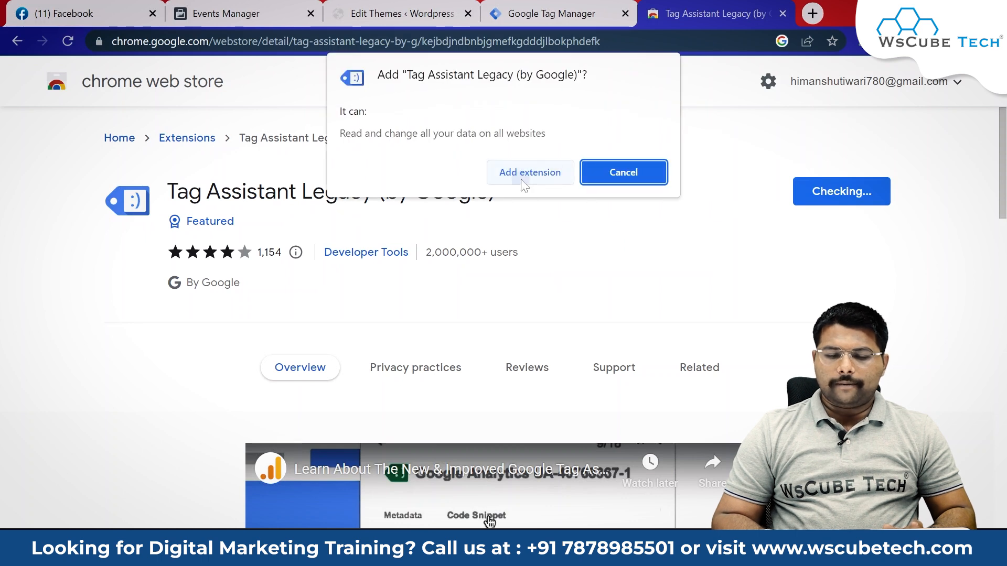
click(526, 173)
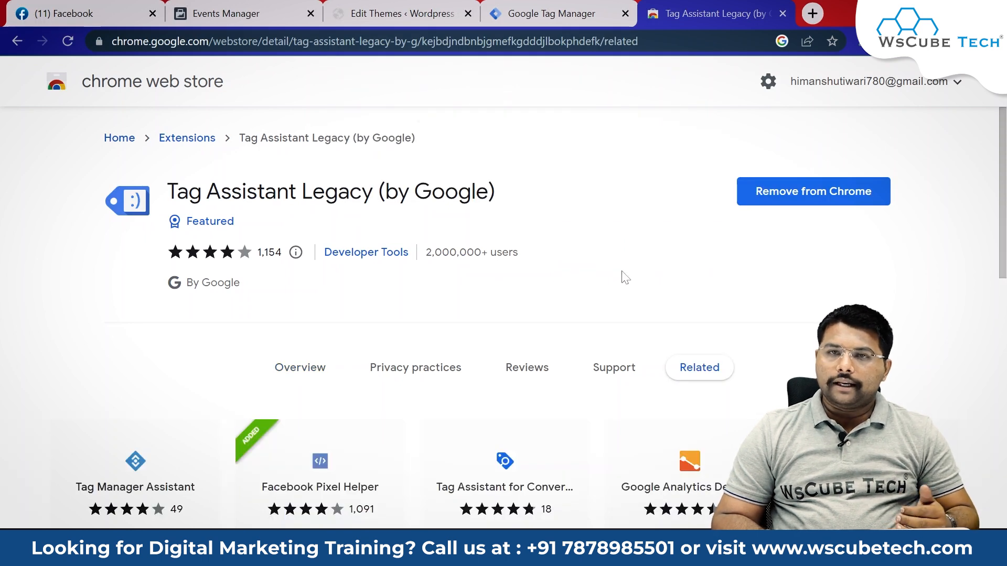
Examine the featured badge and the developer information on the Tag Assistant Legacy page
drag(242, 224, 184, 222)
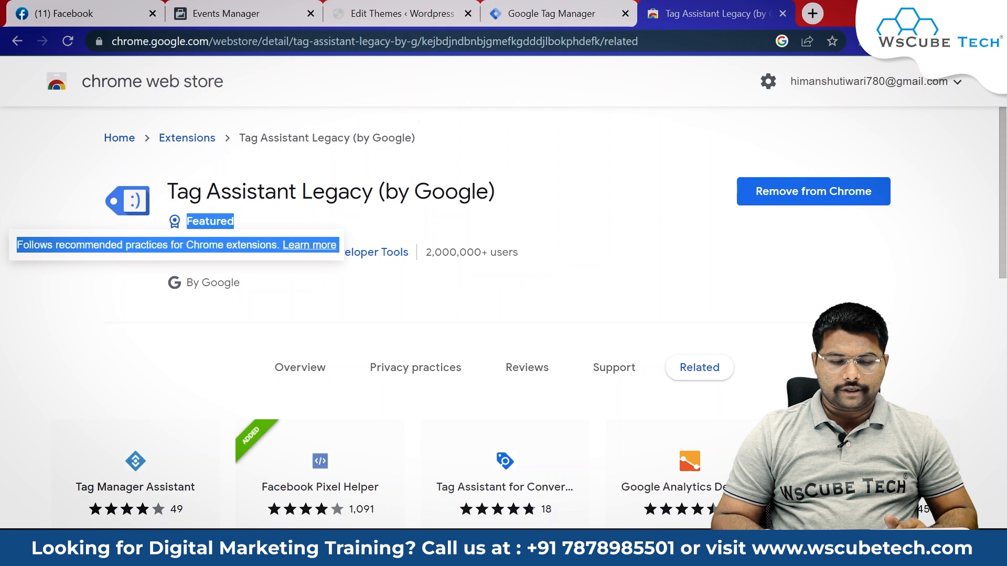
mouse_move(225, 294)
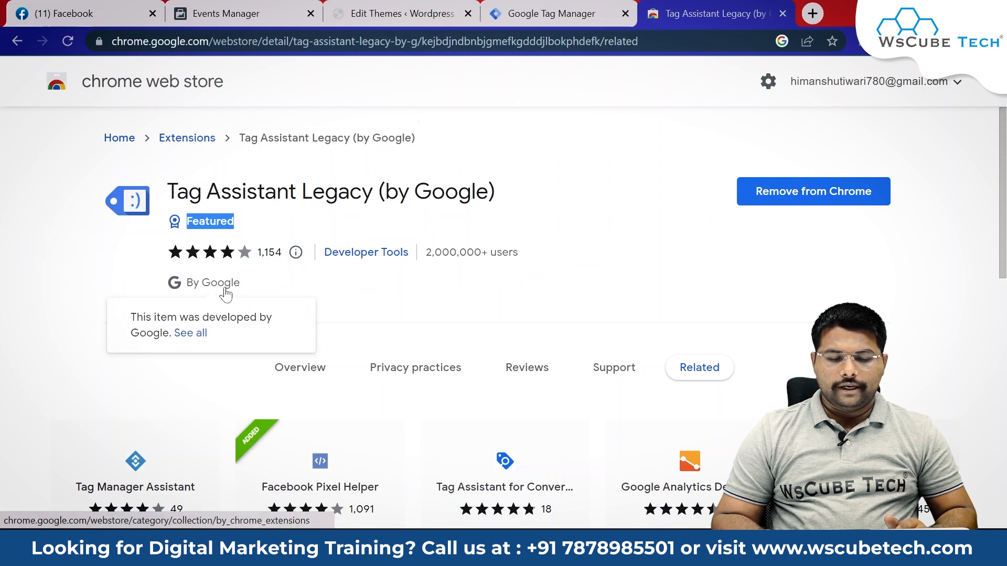
click(260, 294)
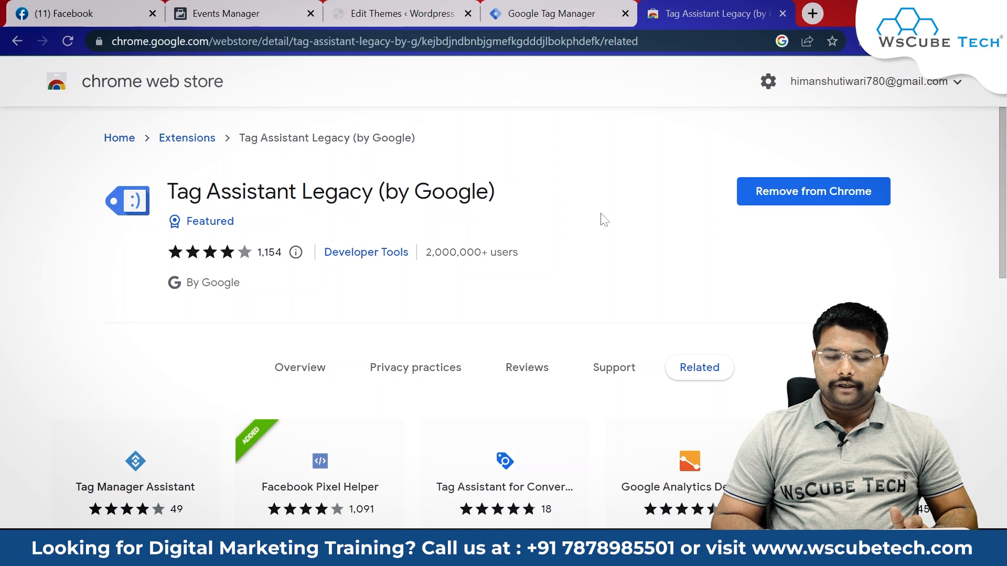
Look for Tag Assistant Legacy in the browser's list of installed extensions, and close the list
click(859, 41)
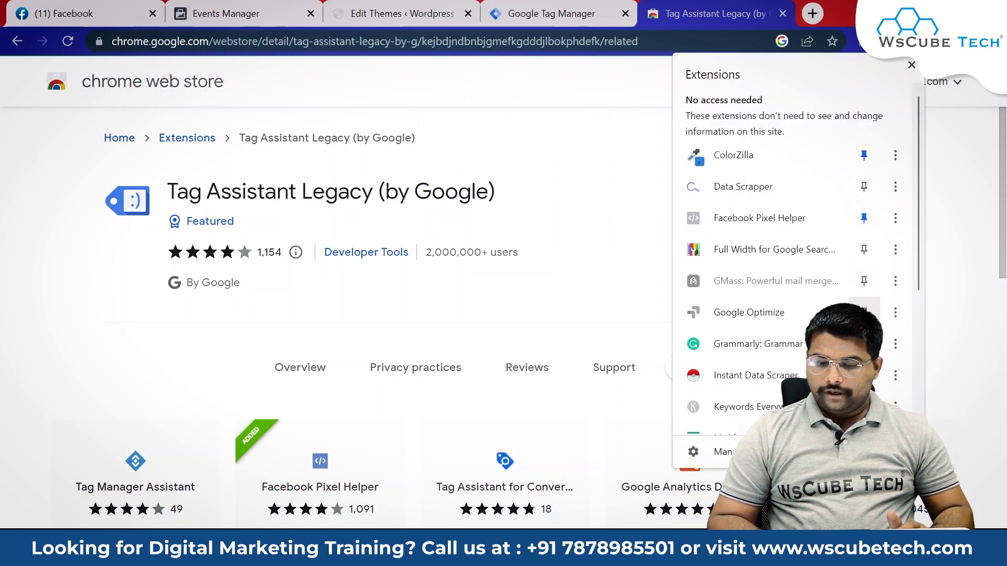
scroll(860, 288, down, 5)
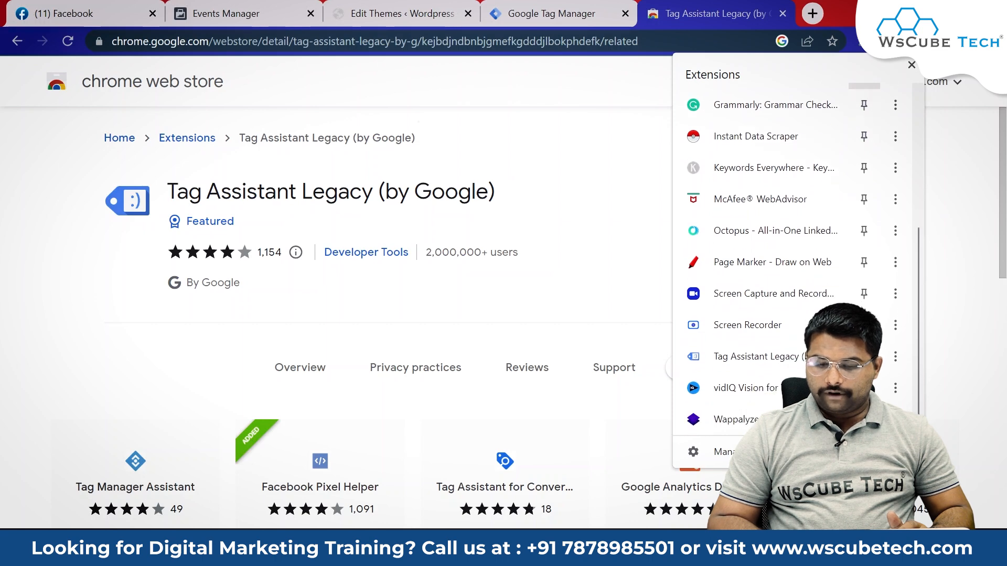
click(580, 240)
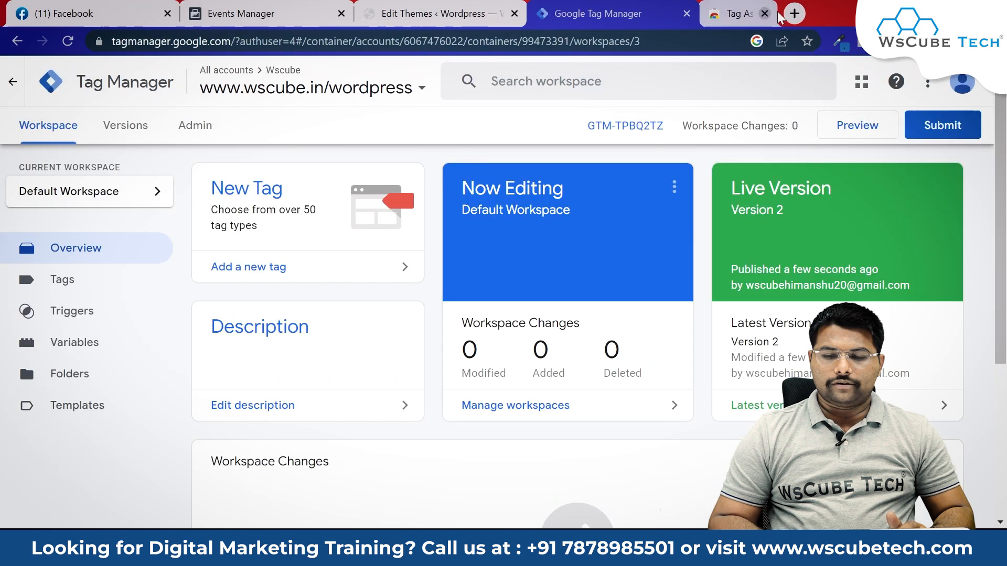
Close the Chrome Web Store tab and open wscube.in/wordpress in a new tab
click(782, 14)
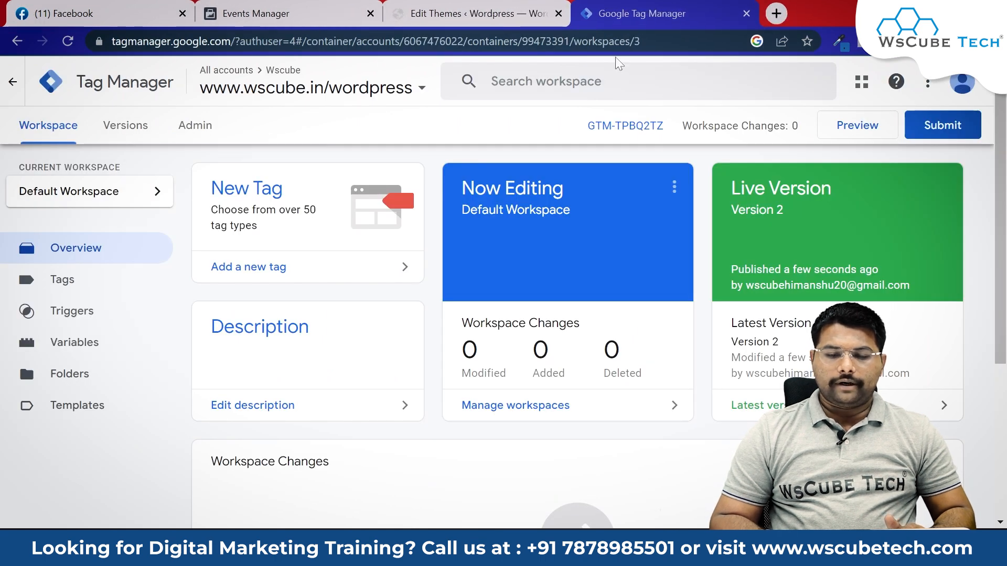
click(776, 14)
text(wscube.in/wordpress)
key(Return)
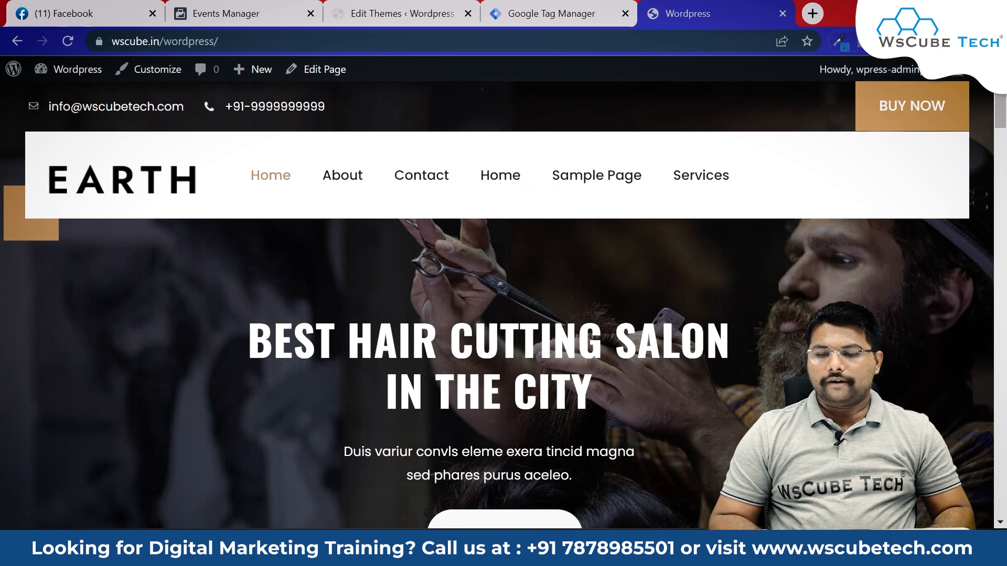
Finish the Tag Assistant Legacy welcome setup with all tag types selected and enable it for the website's tab
click(854, 43)
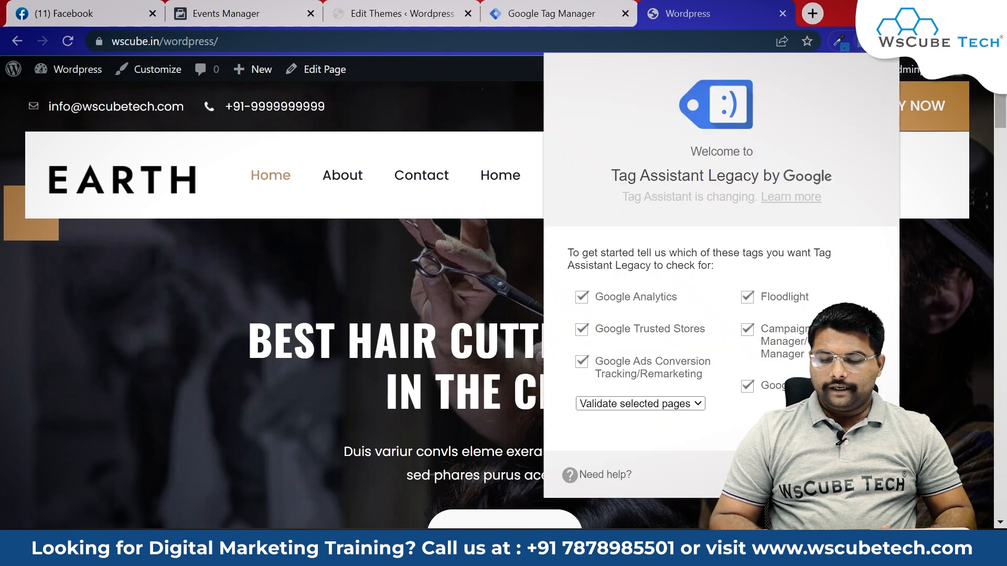
click(859, 474)
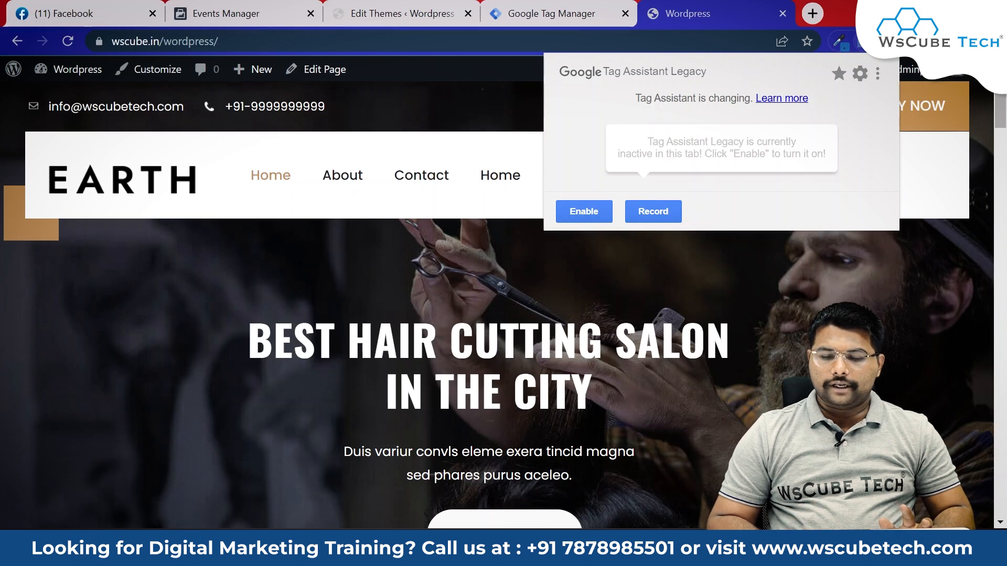
click(581, 208)
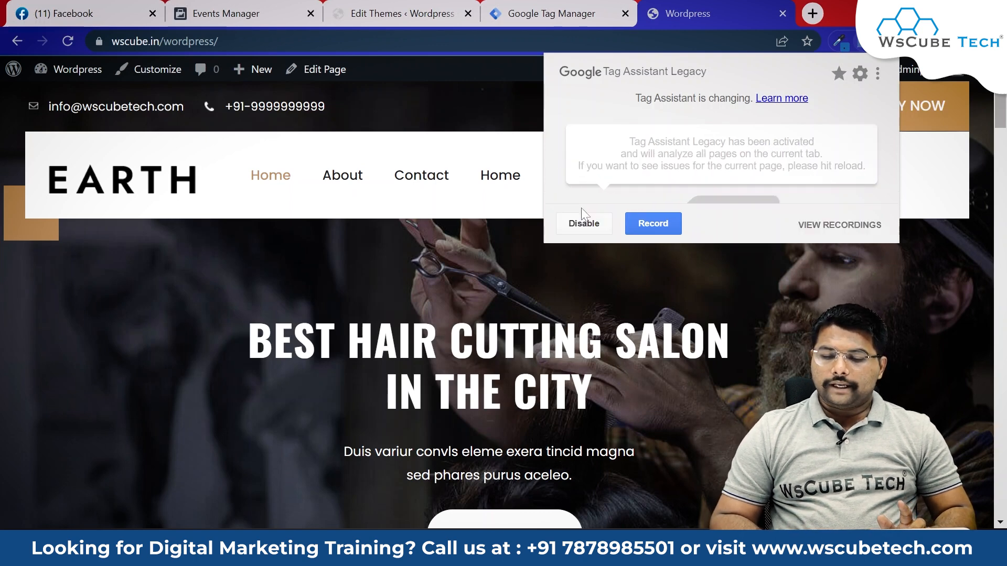
Load the site's Contact page, return to its home page and view Tag Assistant Legacy's tag analysis there
click(429, 215)
click(68, 41)
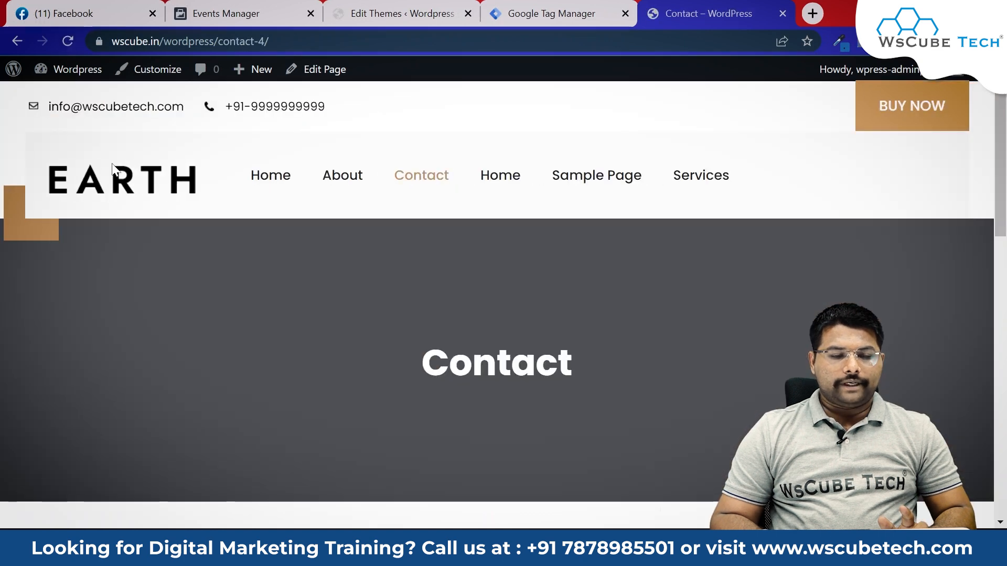
click(113, 173)
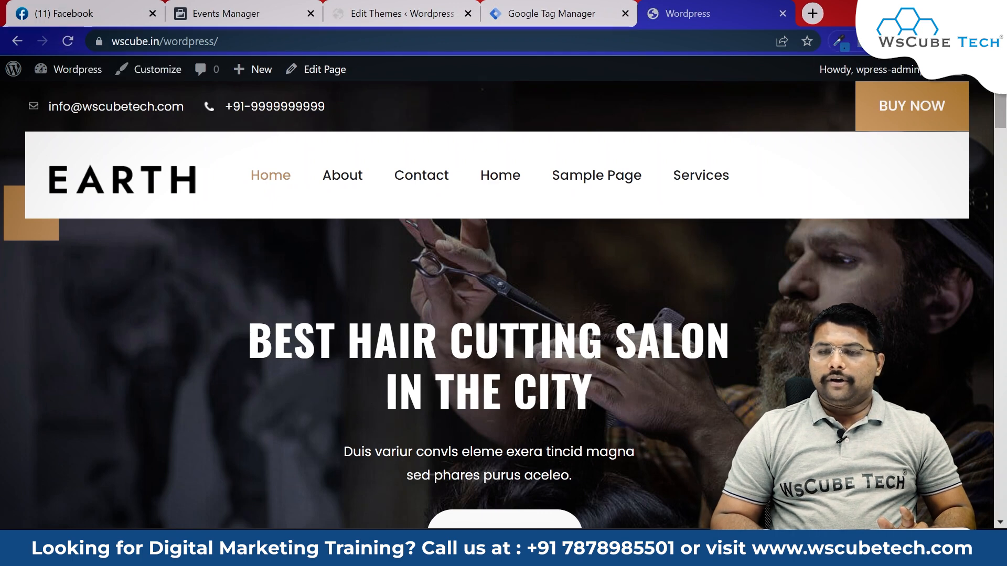
click(889, 41)
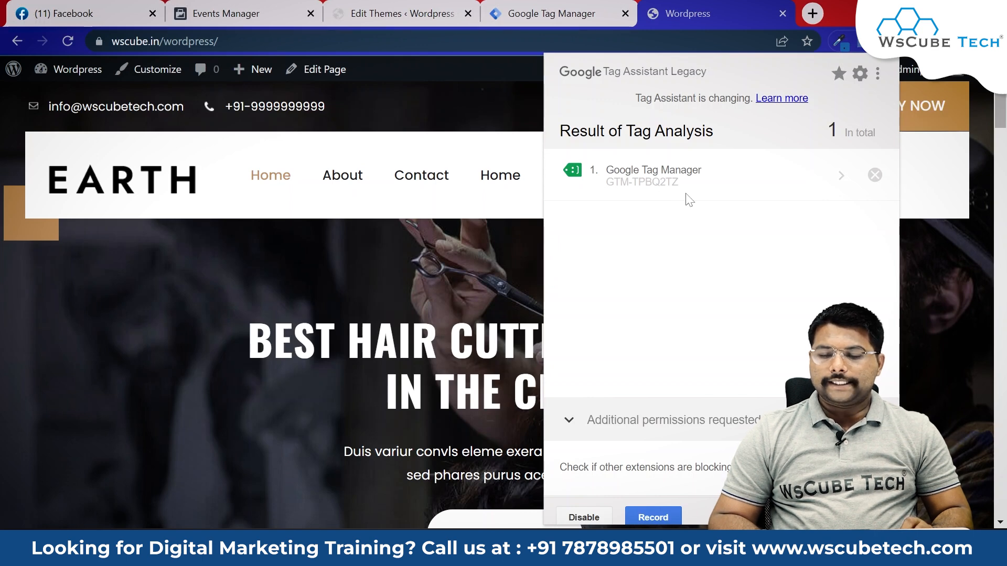
Check the container ID in Google Tag Manager against the one Tag Assistant Legacy detected
click(576, 11)
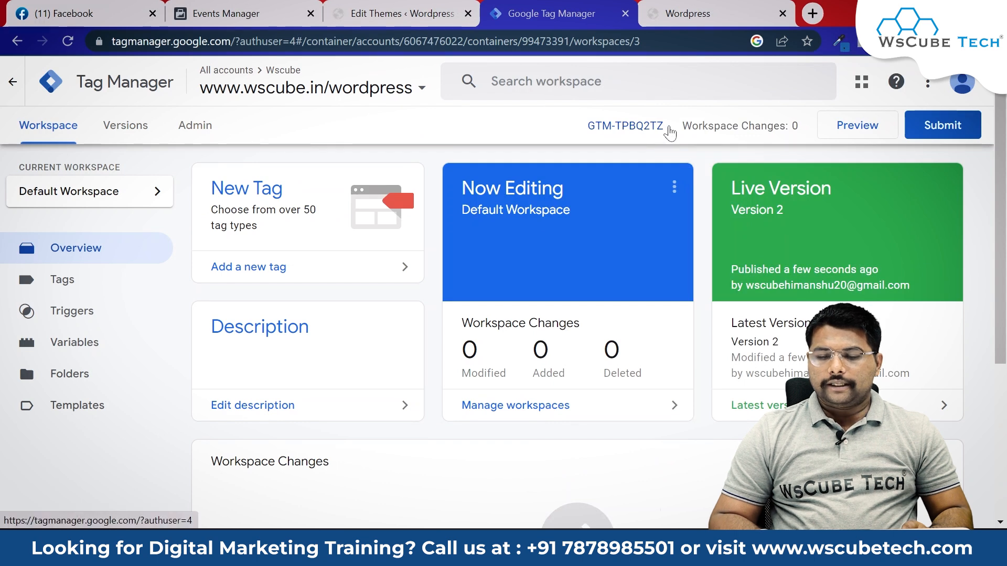
drag(586, 126, 664, 130)
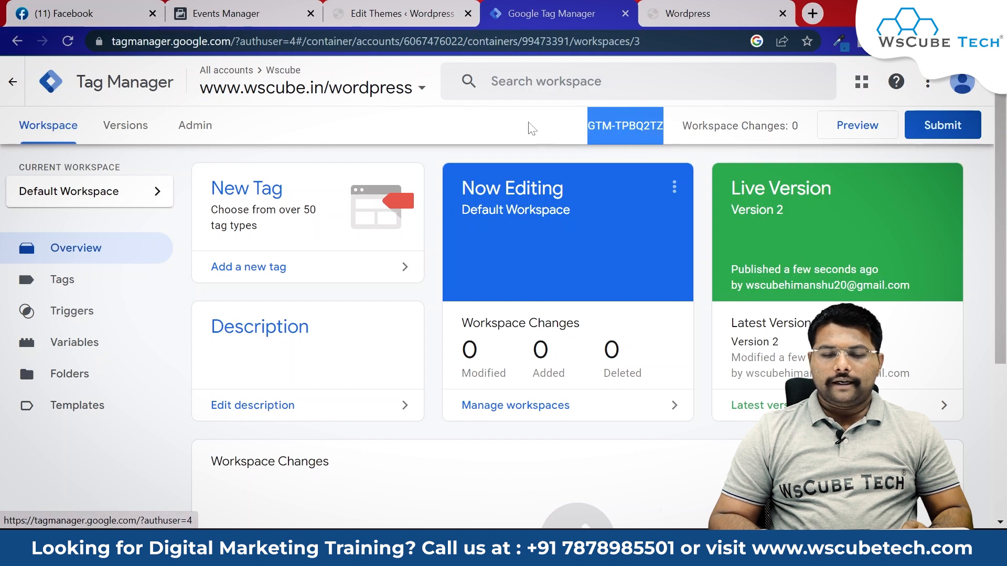
click(488, 128)
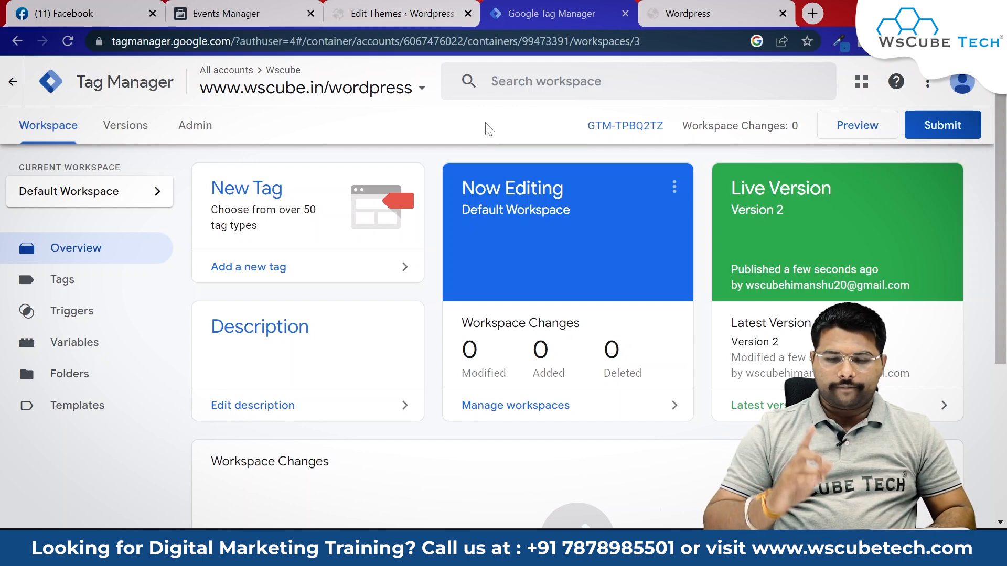
In Events Manager, add events to the Wscube.in pixel from a new website, choose manual code installation and copy the base code
click(278, 7)
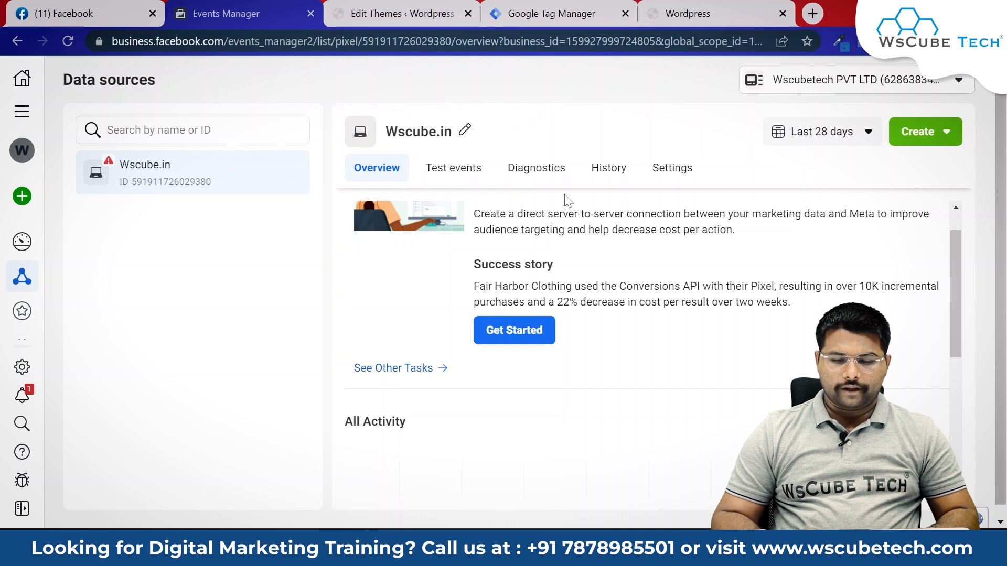
scroll(568, 200, down, 7)
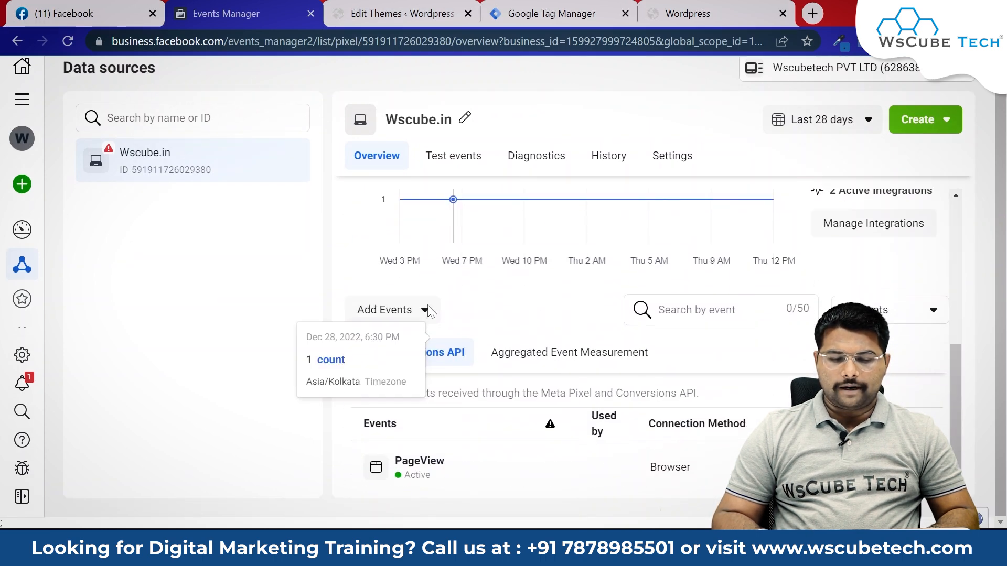
click(423, 309)
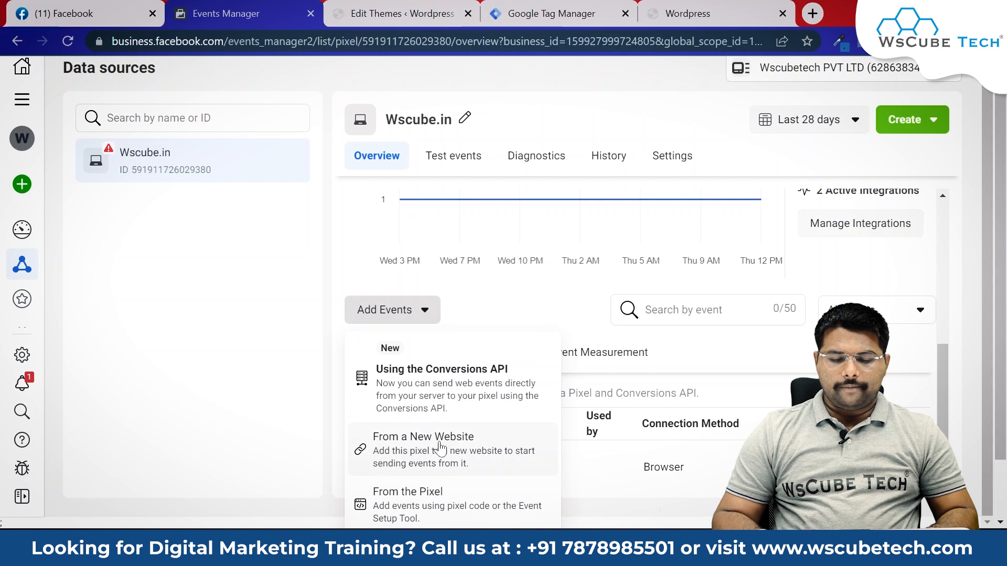
scroll(440, 449, down, 2)
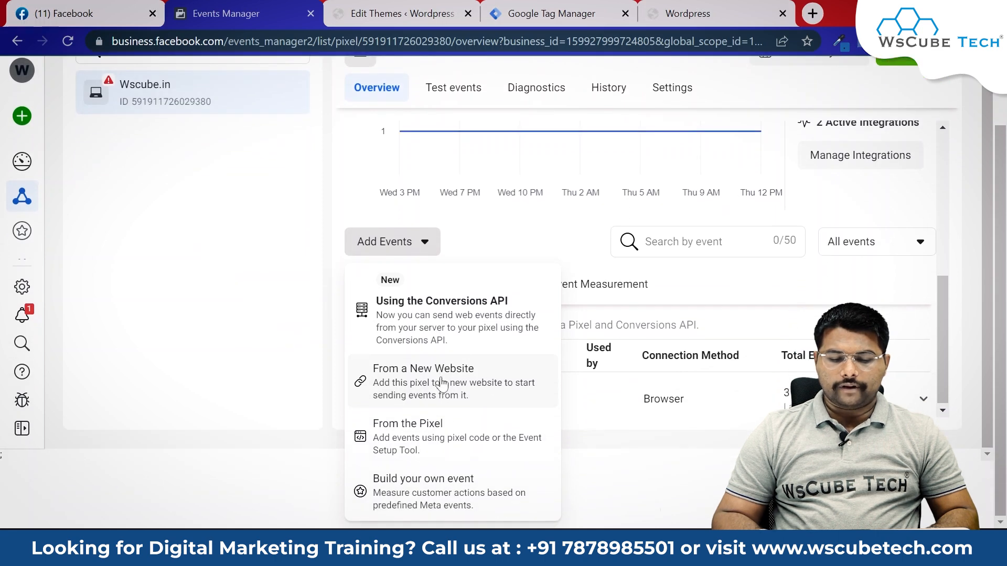
click(452, 395)
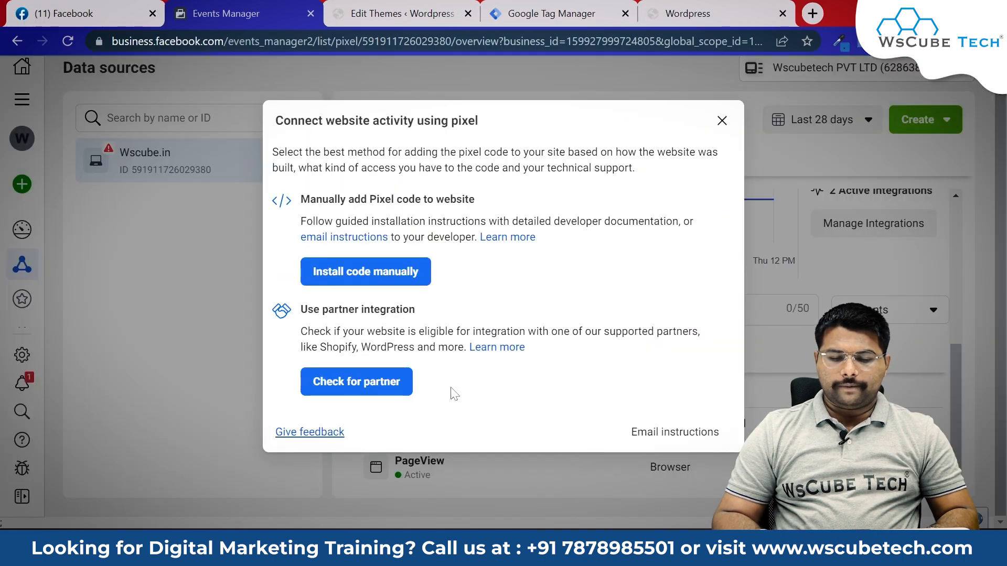
click(355, 280)
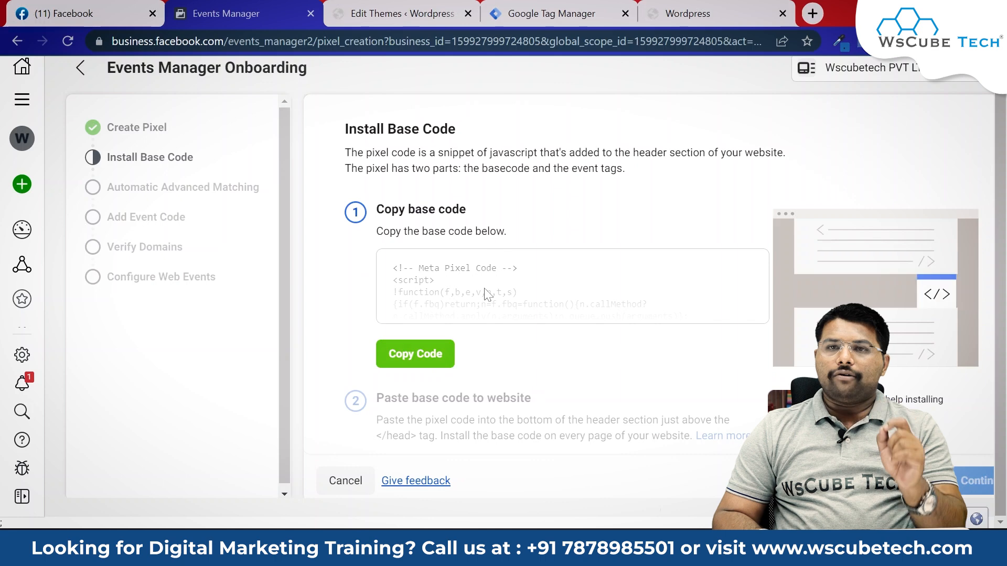
click(415, 354)
Add a new tag in the Google Tag Manager workspace and name it Fb Pixel
click(564, 8)
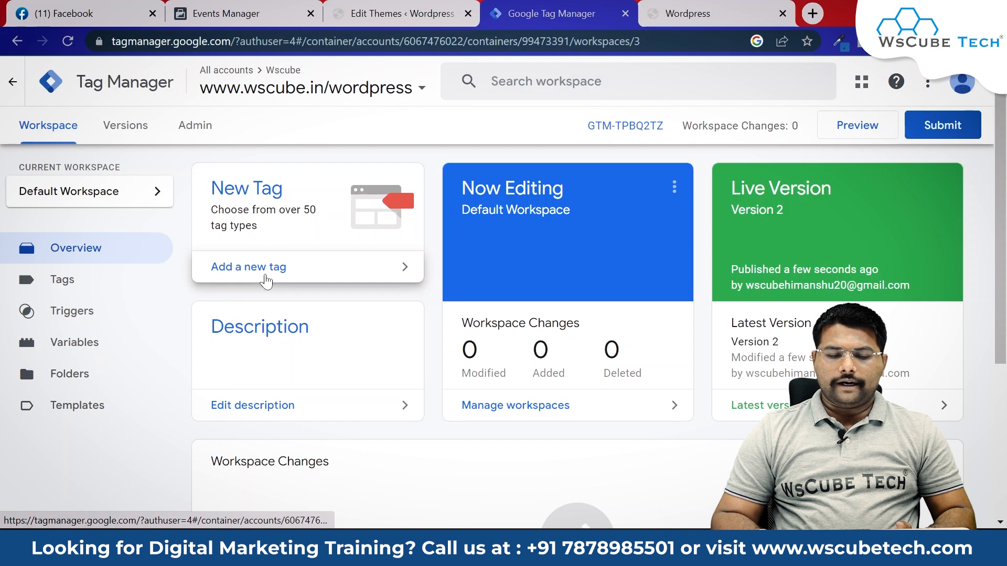
click(266, 281)
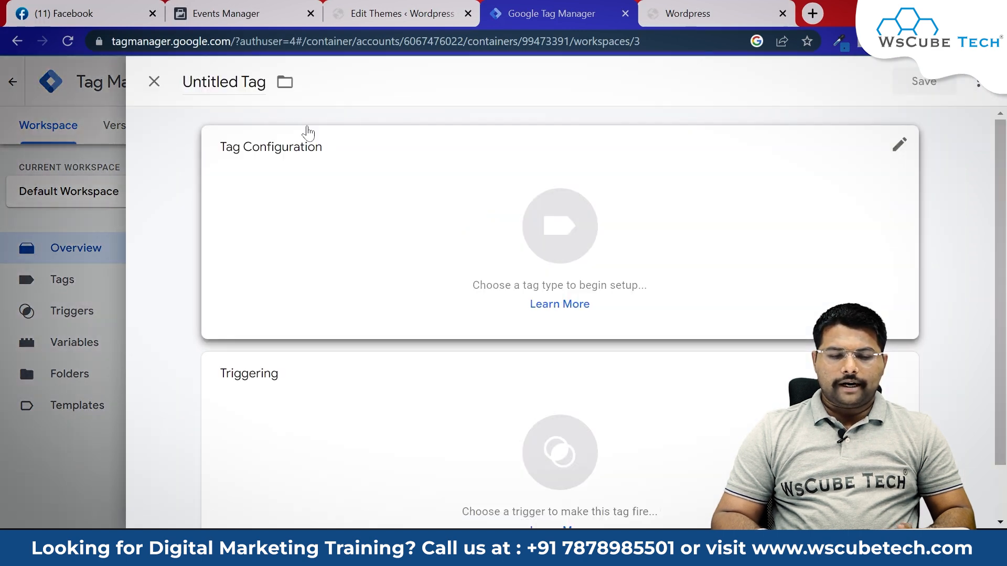
click(247, 82)
key(BackSpace)
text(Fb Pix)
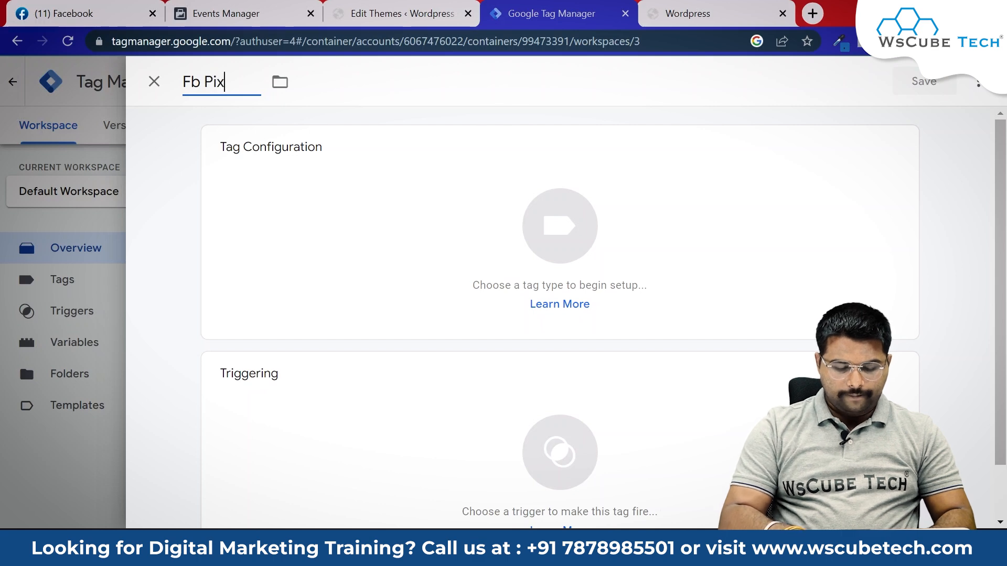
text(el)
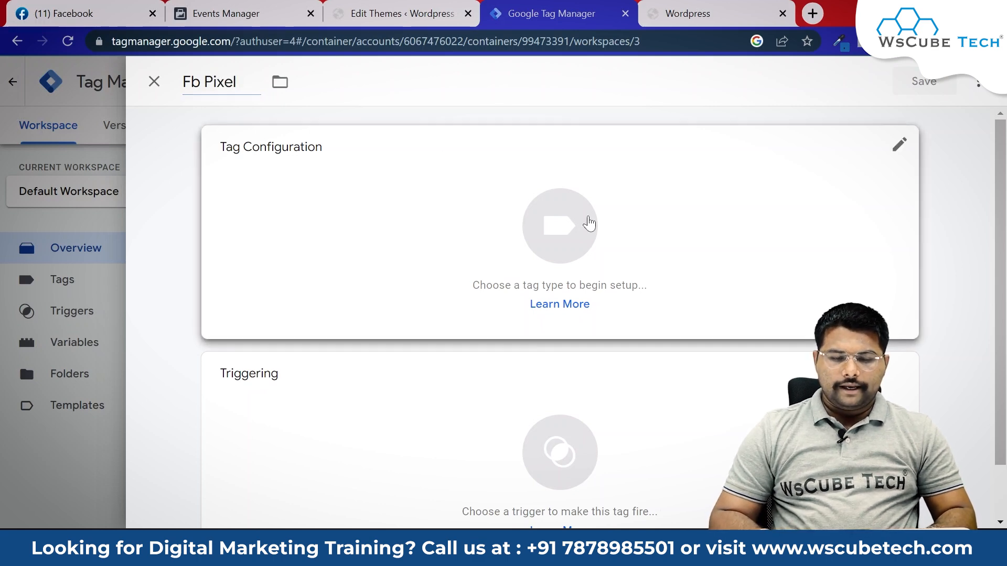
Look through the available tag types and set the Fb Pixel tag's type to Custom HTML
click(588, 221)
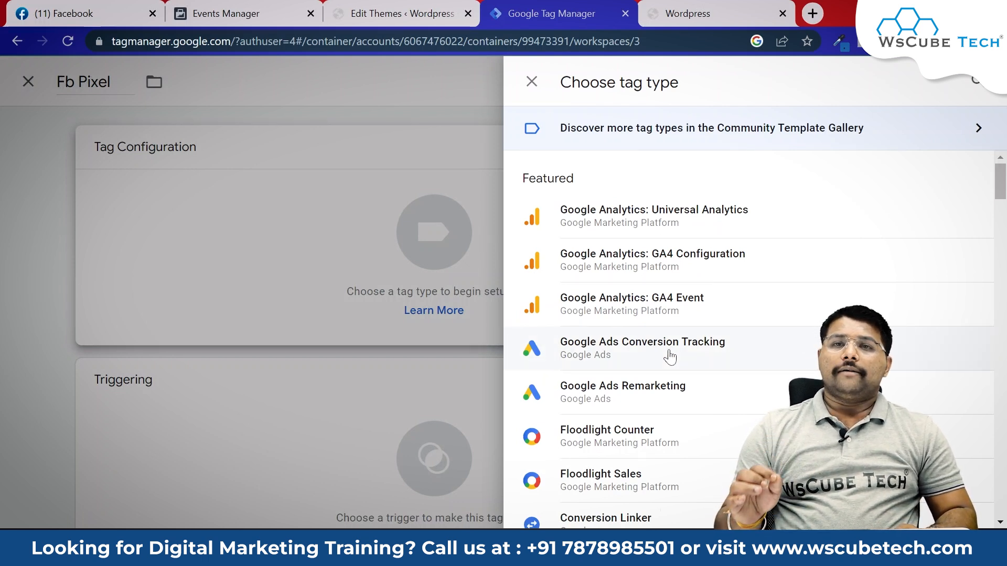
scroll(670, 357, down, 15)
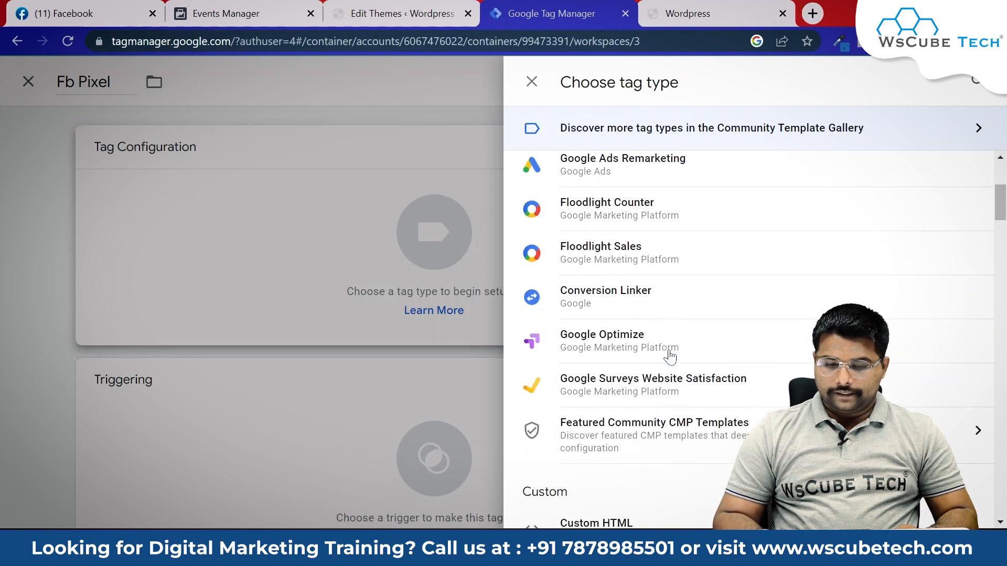
scroll(670, 356, down, 20)
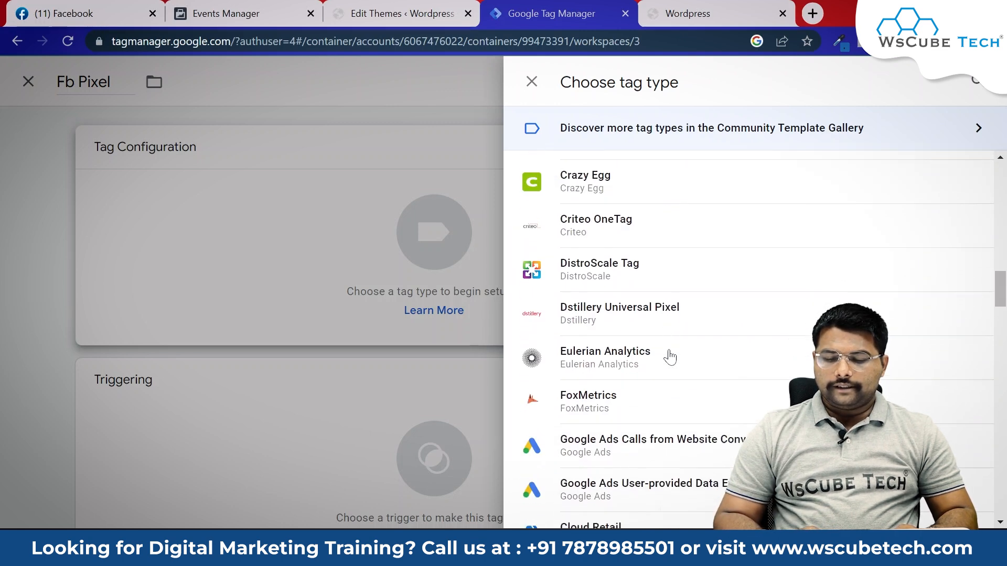
scroll(670, 357, up, 20)
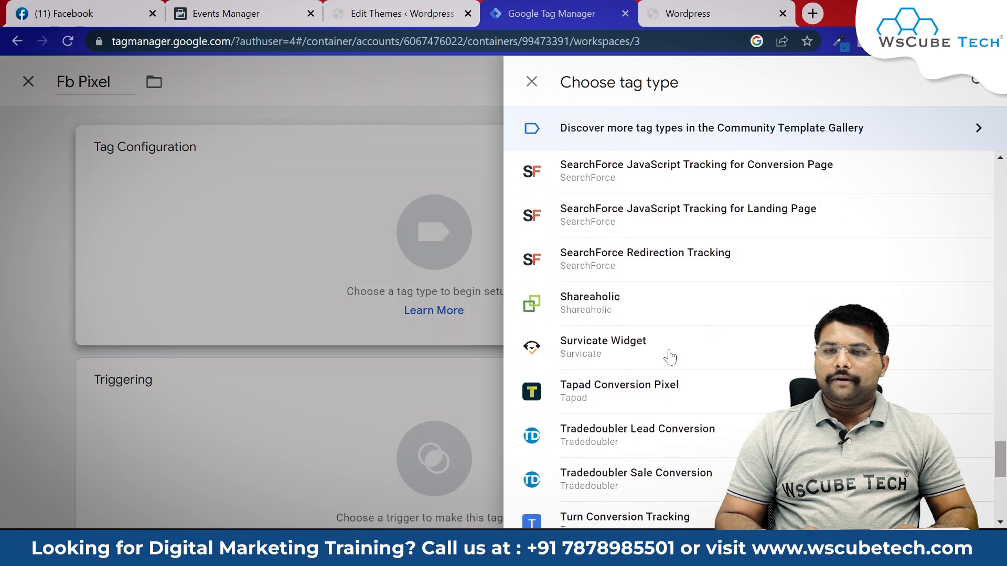
scroll(670, 356, up, 15)
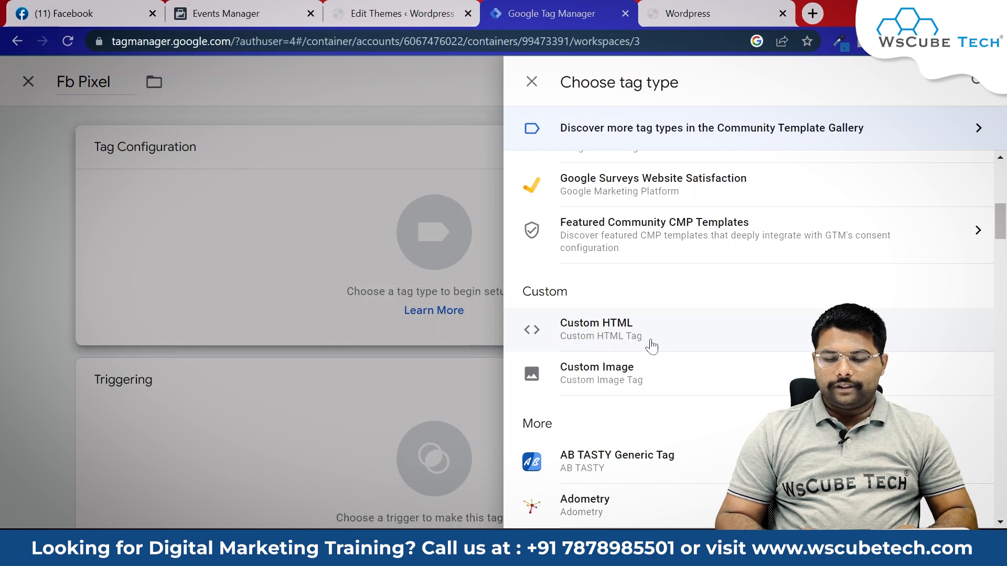
click(652, 346)
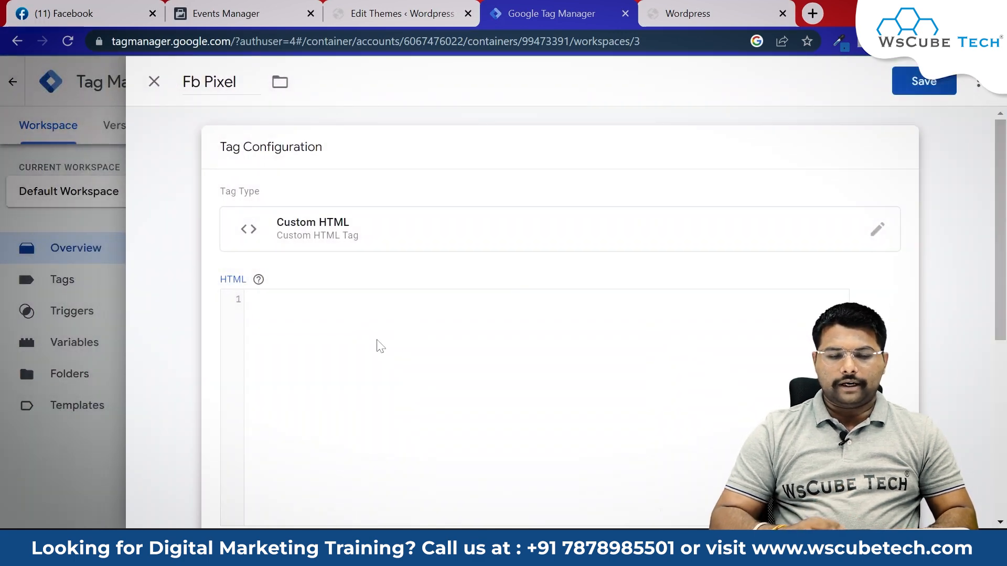
Revisit the pixel base code in Events Manager and paste the copied code into the Fb Pixel tag's HTML
click(226, 13)
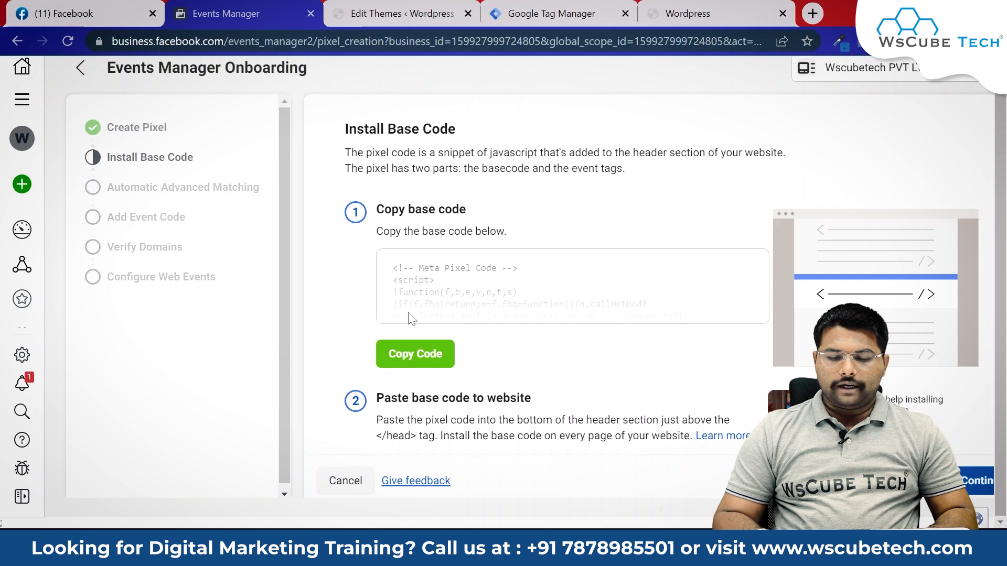
click(693, 13)
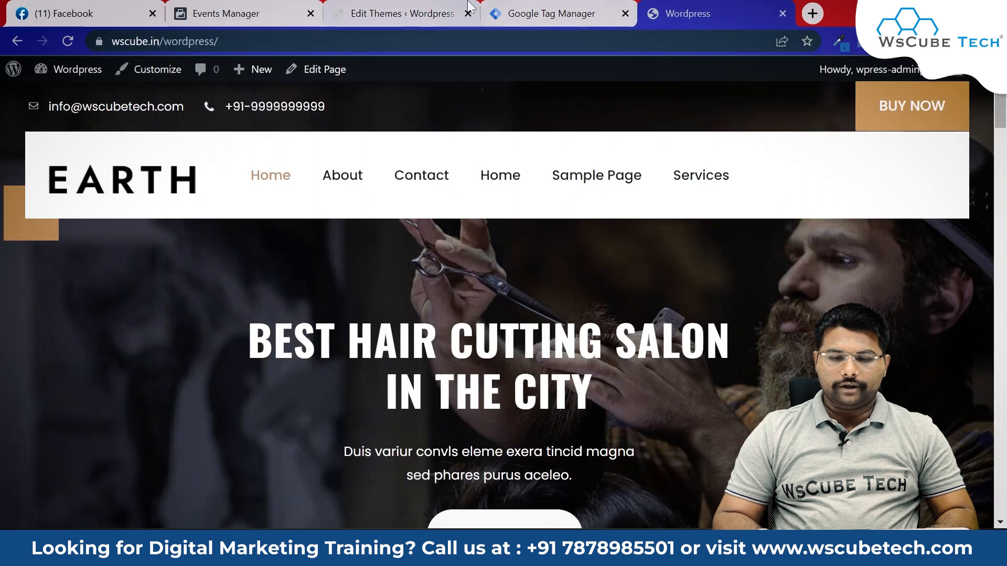
click(531, 6)
click(397, 335)
key(ctrl+v)
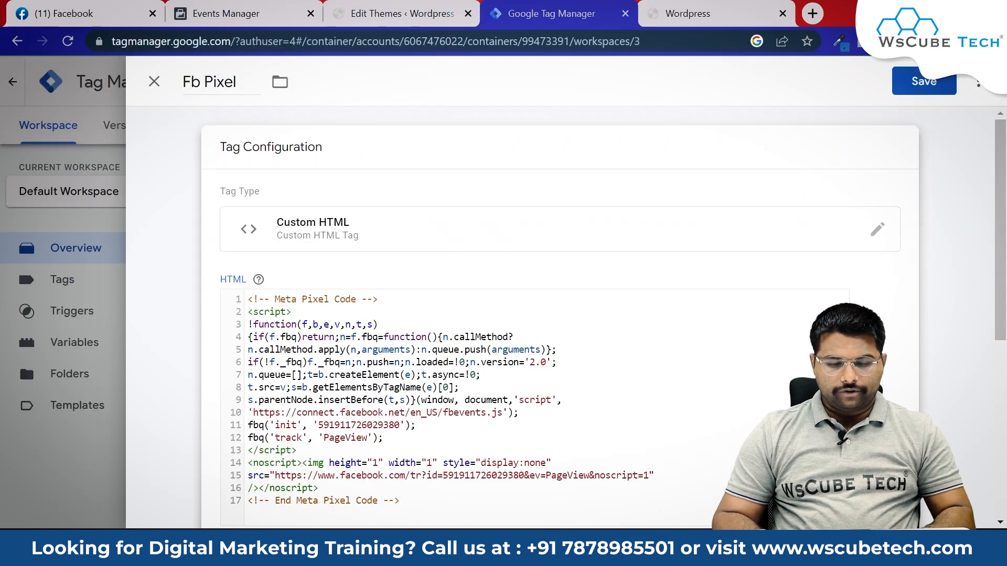
Set the Fb Pixel tag to fire on the All Pages trigger and save the tag
scroll(559, 315, down, 5)
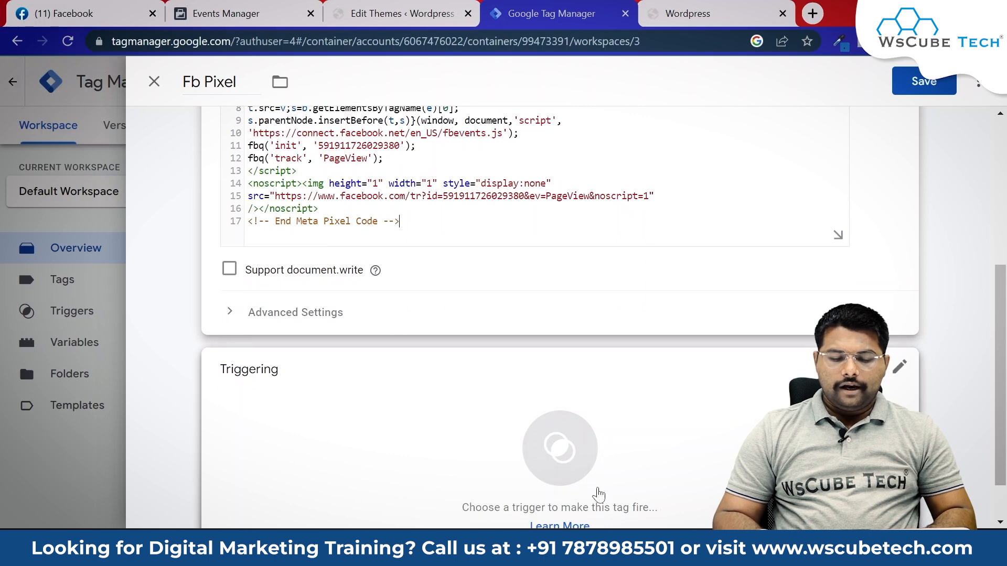
click(596, 493)
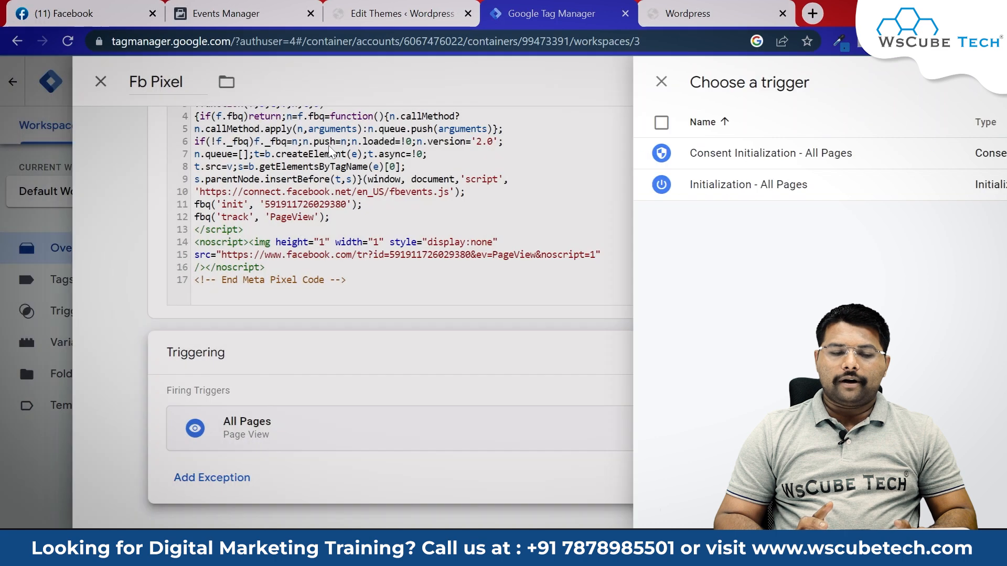
click(329, 153)
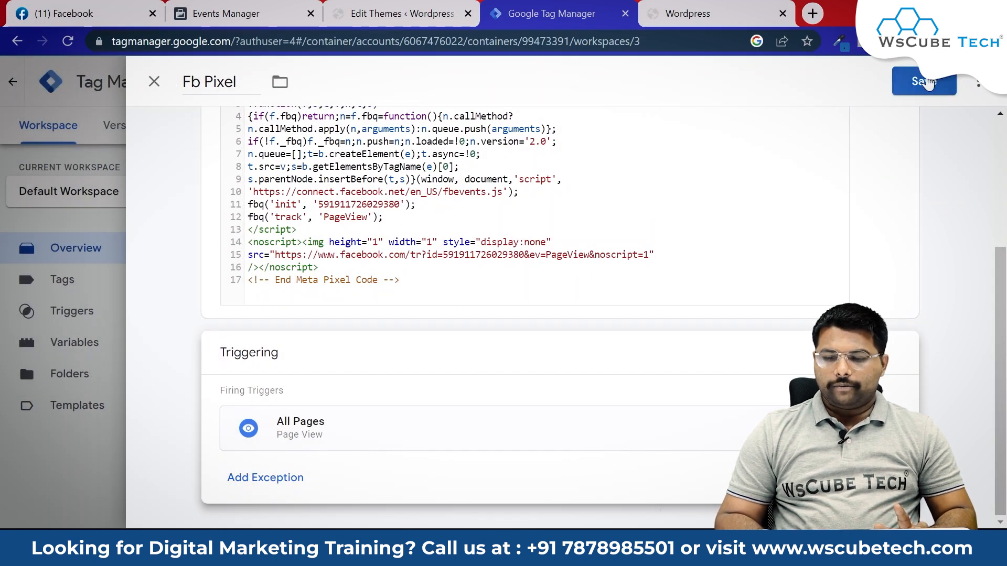
click(921, 81)
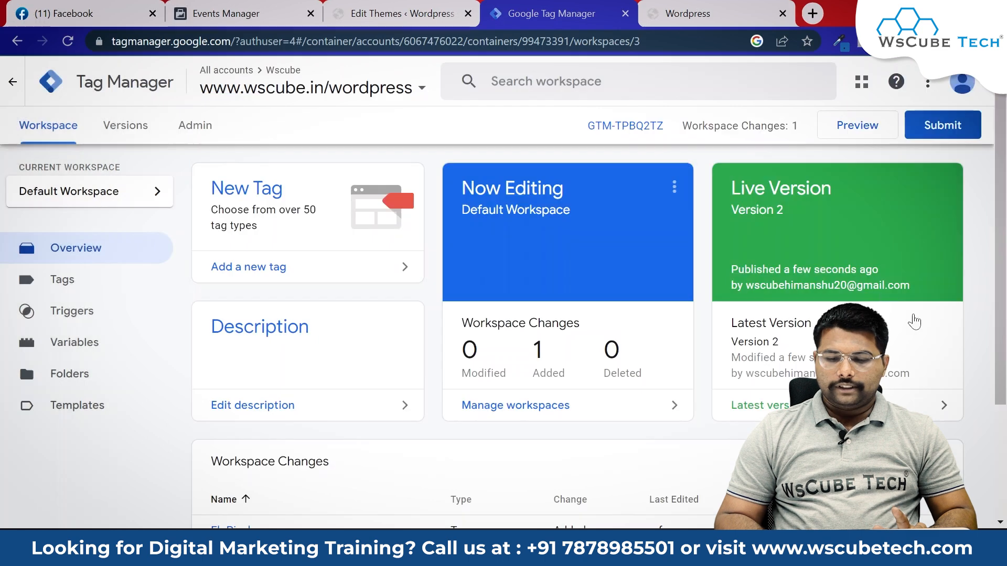
Submit the workspace changes and publish them live with the version name and description left empty
click(944, 128)
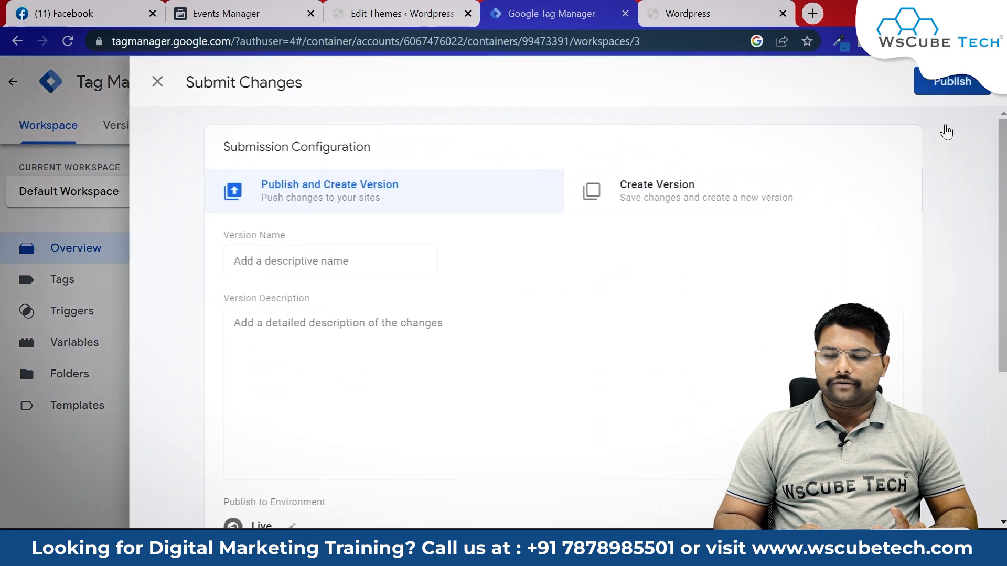
click(959, 79)
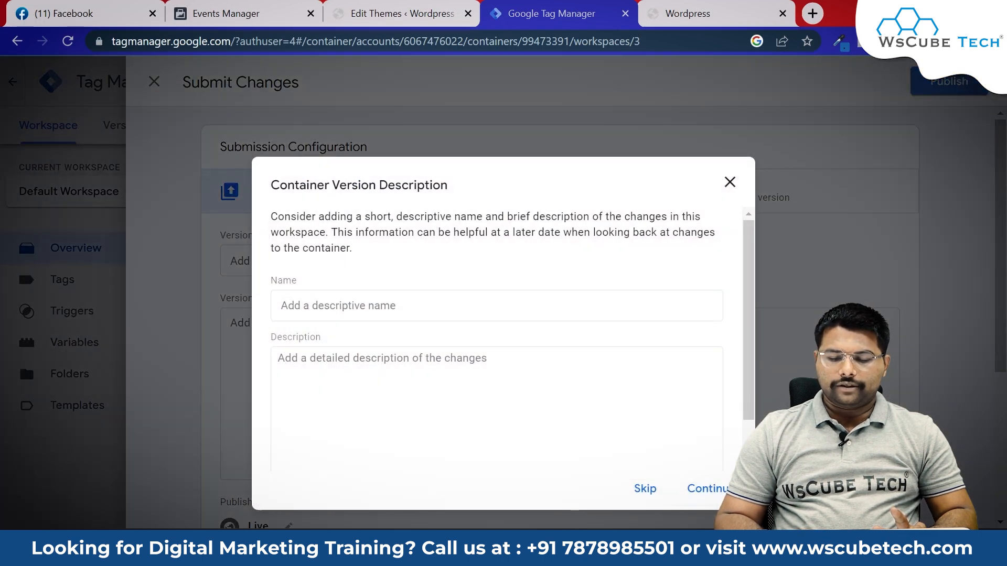
click(718, 488)
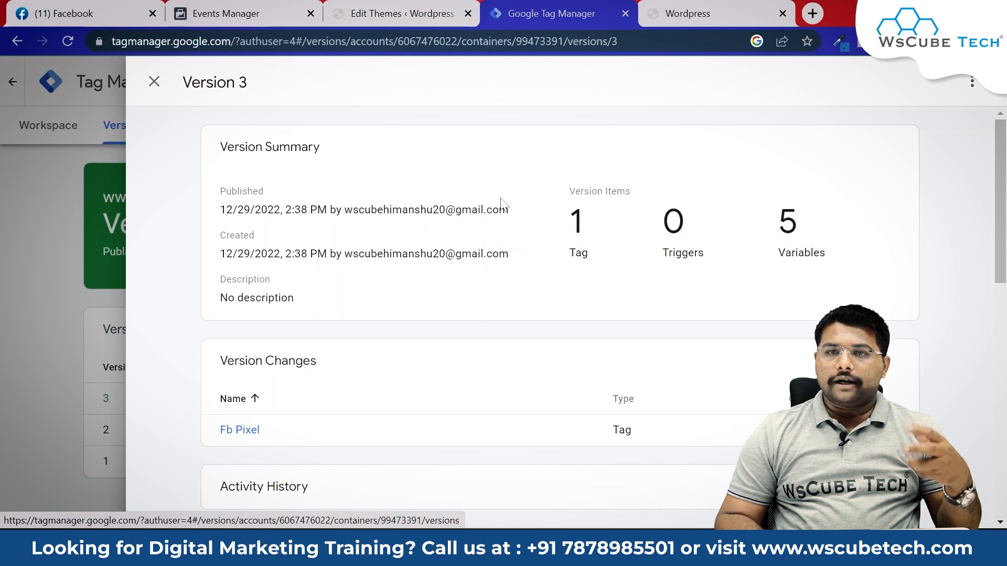
Close the published version's summary, return to the workspace and start preview mode, leaving Tag Assistant's website URL empty
click(154, 81)
click(52, 126)
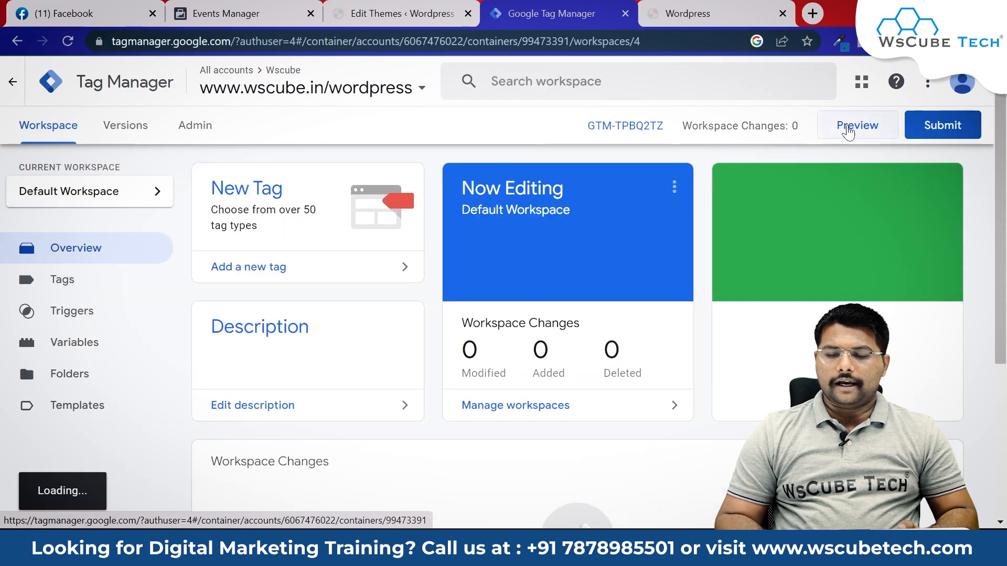
click(848, 128)
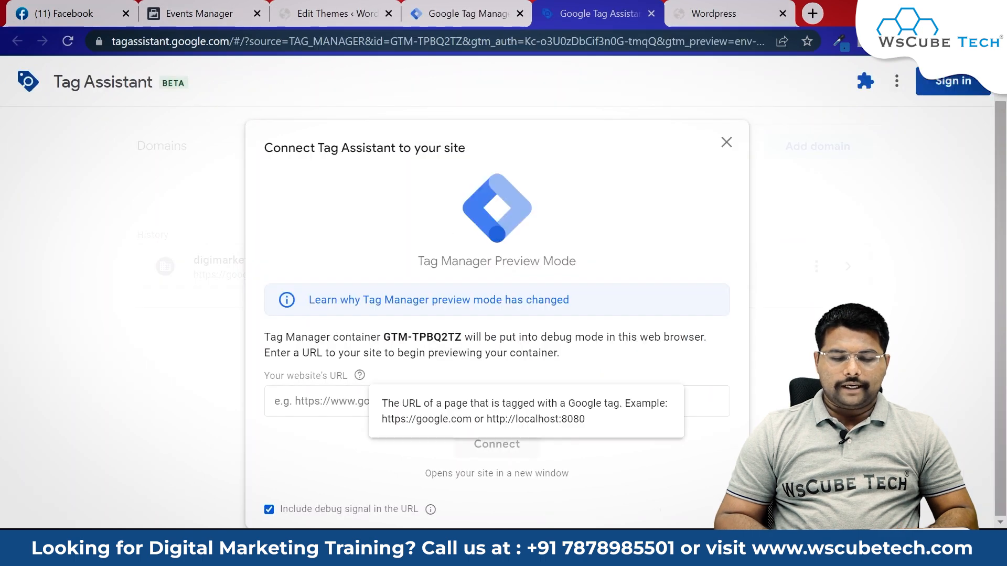
click(350, 401)
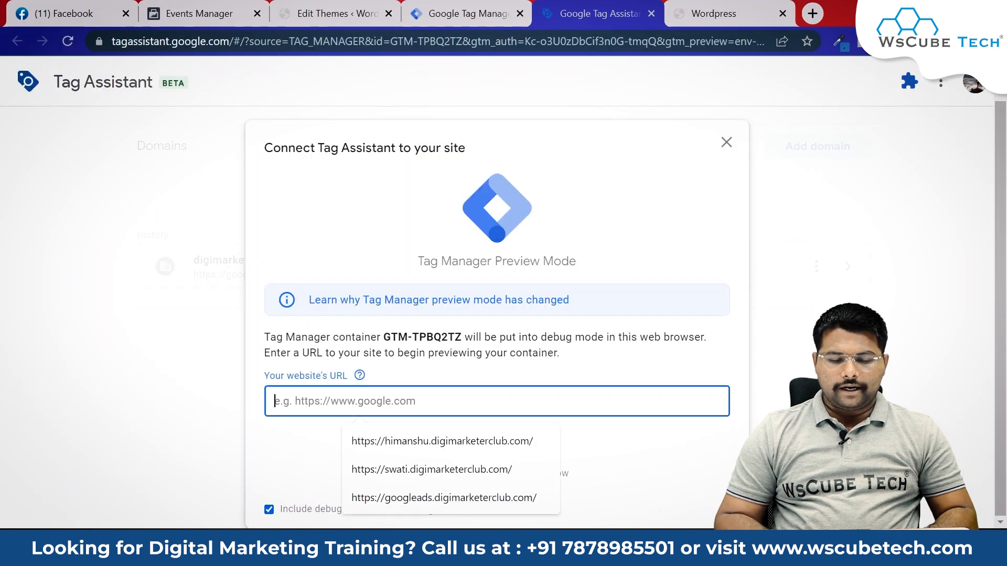
key(ctrl+v)
key(ctrl+a)
key(BackSpace)
click(330, 13)
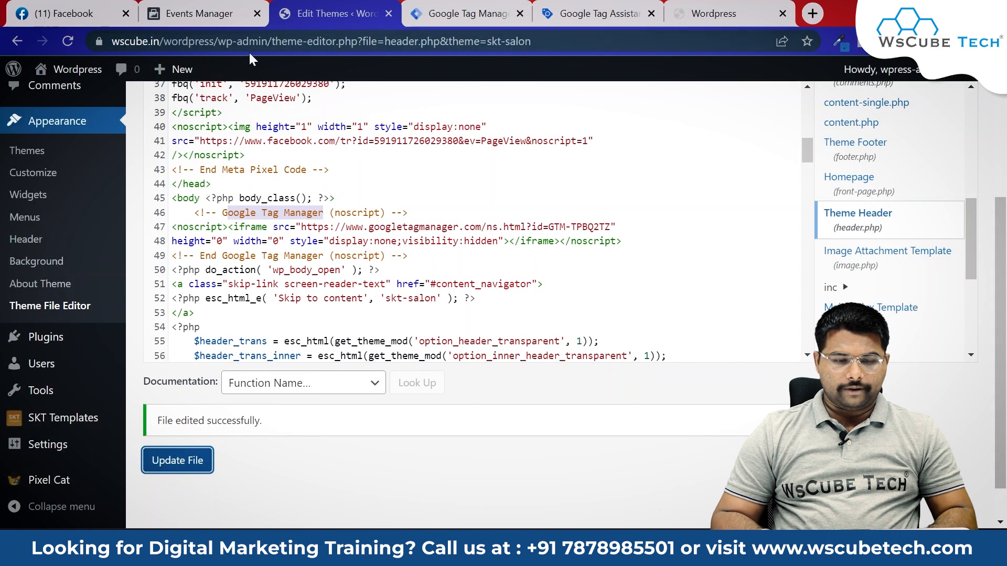
drag(214, 41, 112, 41)
key(ctrl+c)
click(598, 13)
key(ctrl+v)
click(511, 444)
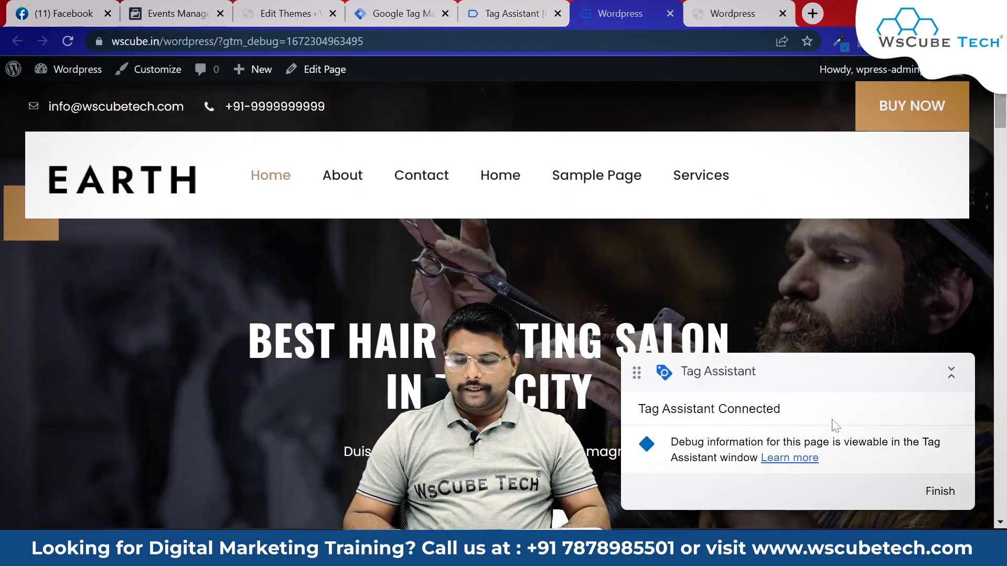
Finish the debug session on the site and examine the fired and not fired tags in the Tag Assistant summary
click(925, 491)
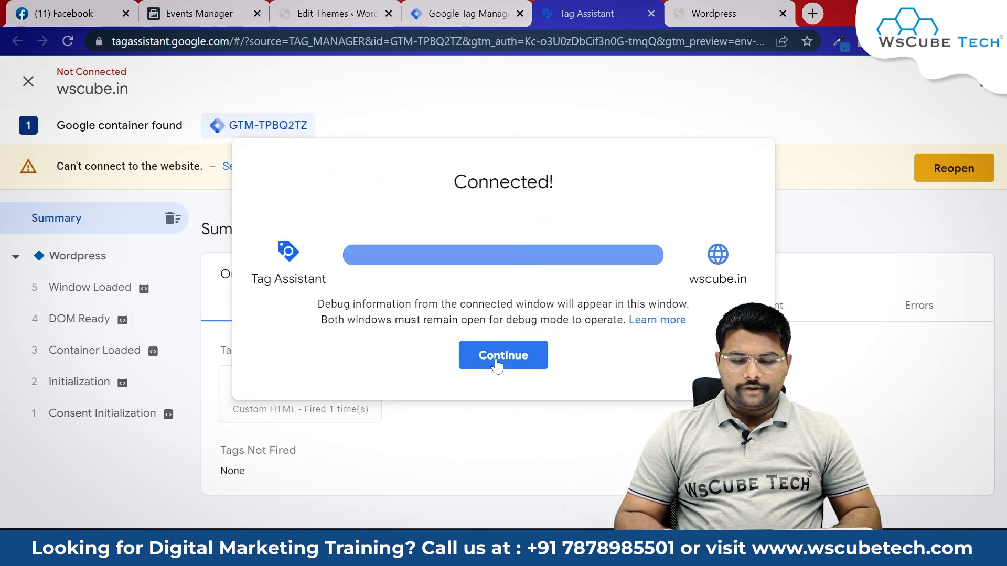
click(496, 366)
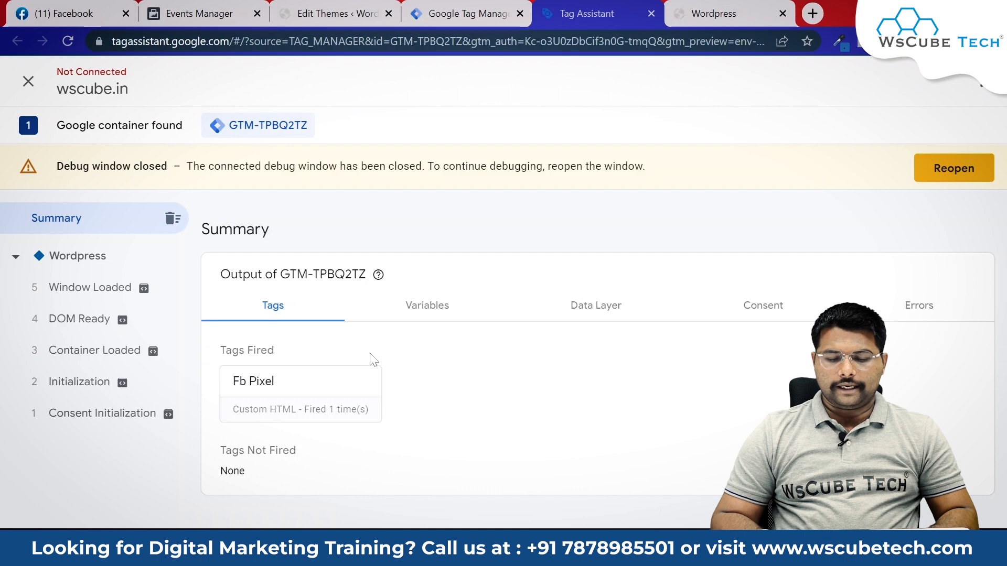
drag(216, 350, 315, 409)
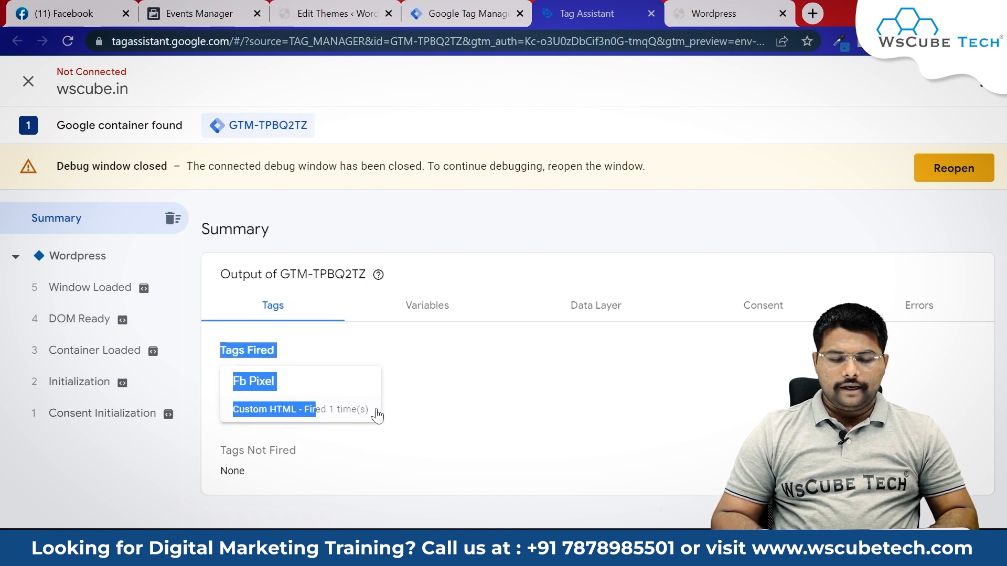
triple_click(272, 404)
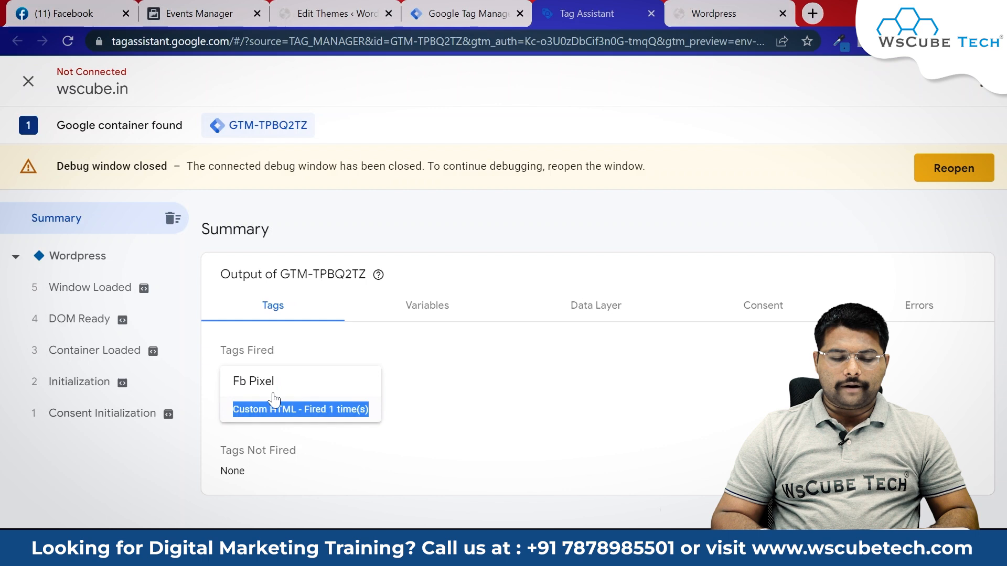
click(447, 394)
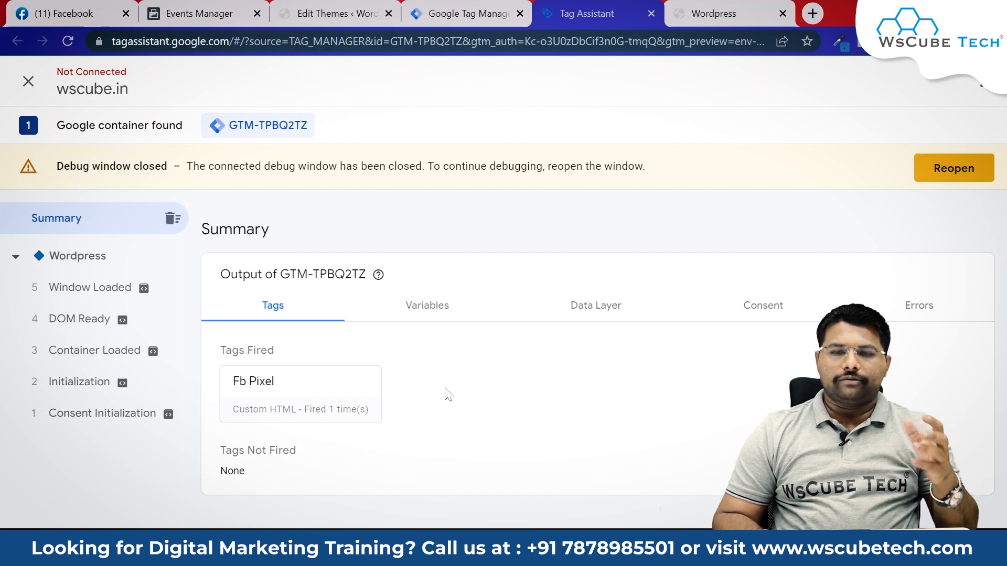
drag(266, 451, 231, 452)
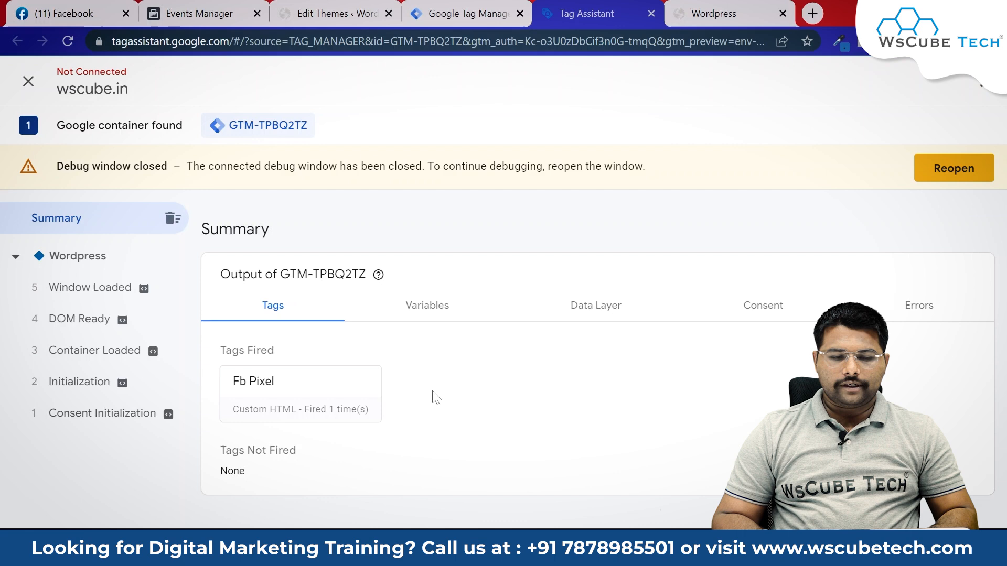
Switch to Events Manager and leave the pixel creation workflow, confirming the exit
click(197, 13)
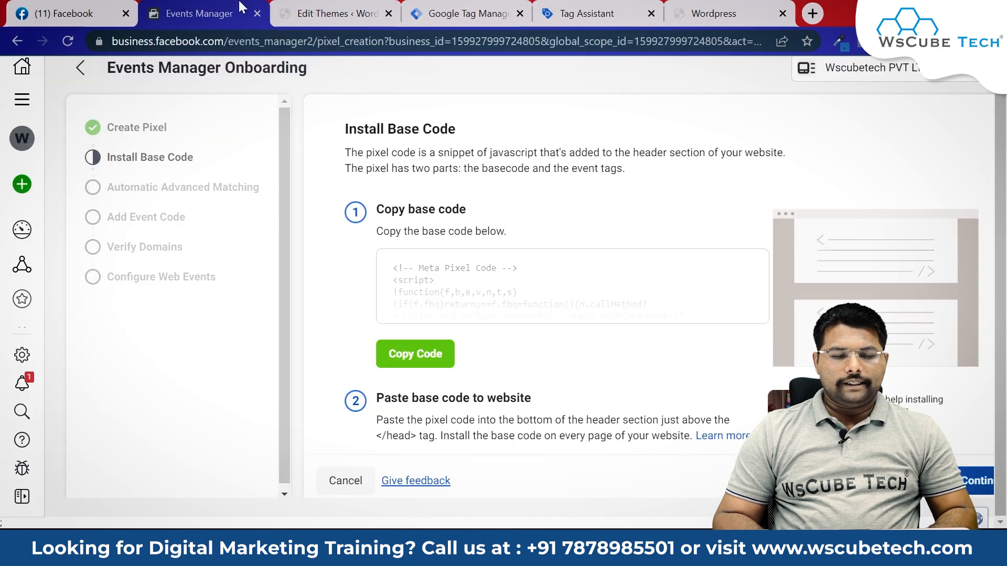
click(352, 480)
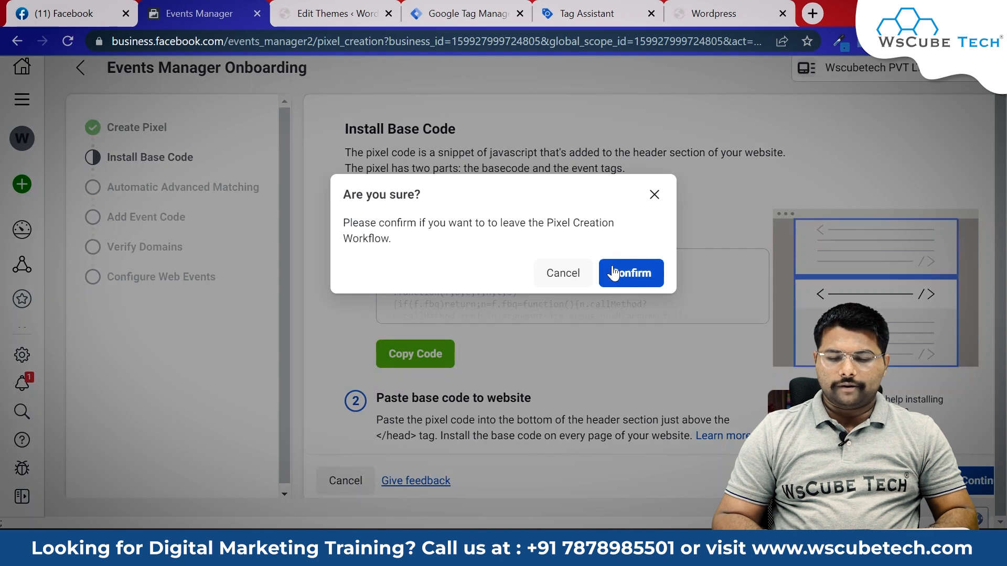
click(613, 273)
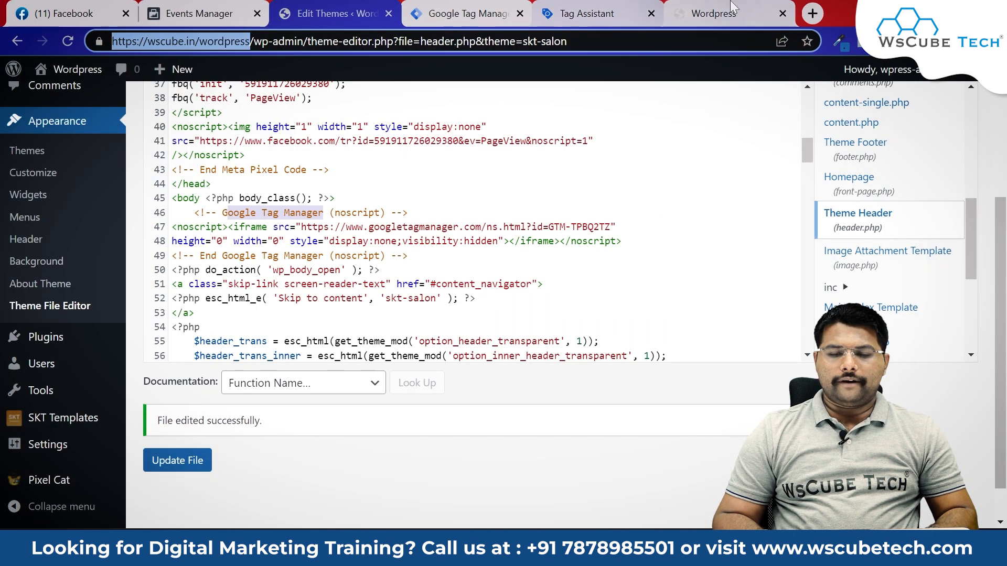
Reload the WordPress site and open its About page, and check the Wscube.in pixel's overview for received events in Events Manager
click(730, 8)
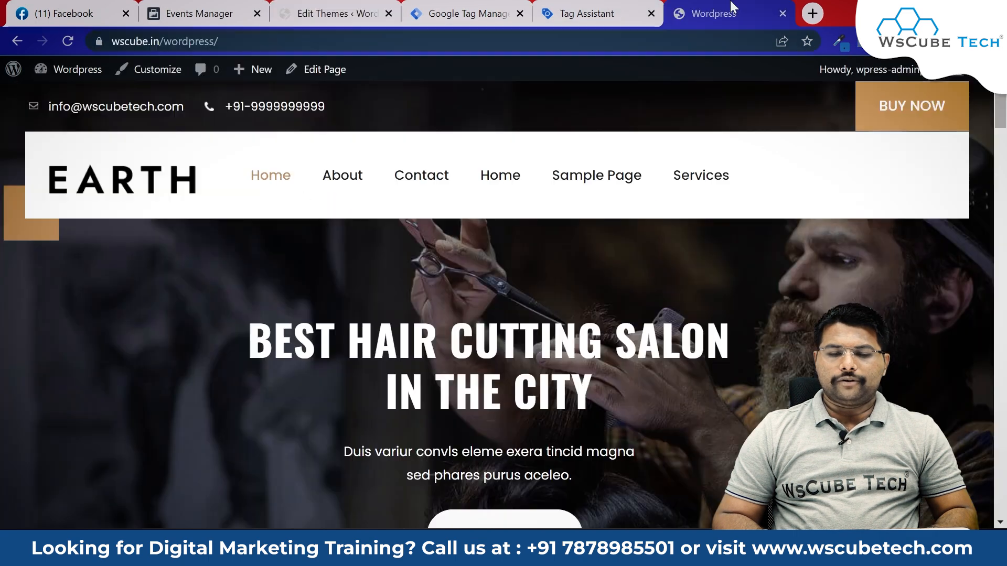
click(69, 42)
click(357, 189)
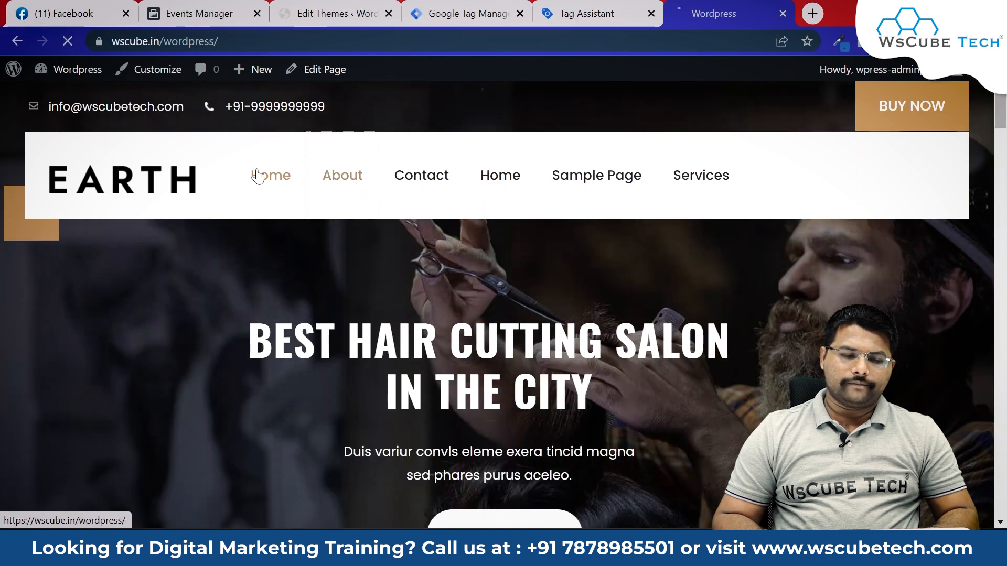
click(587, 13)
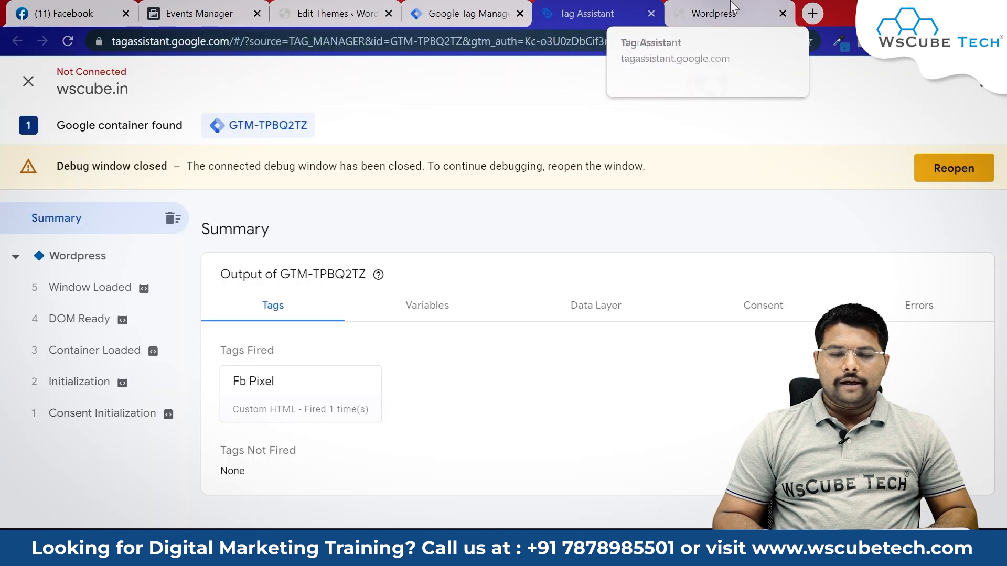
click(172, 11)
scroll(488, 222, down, 5)
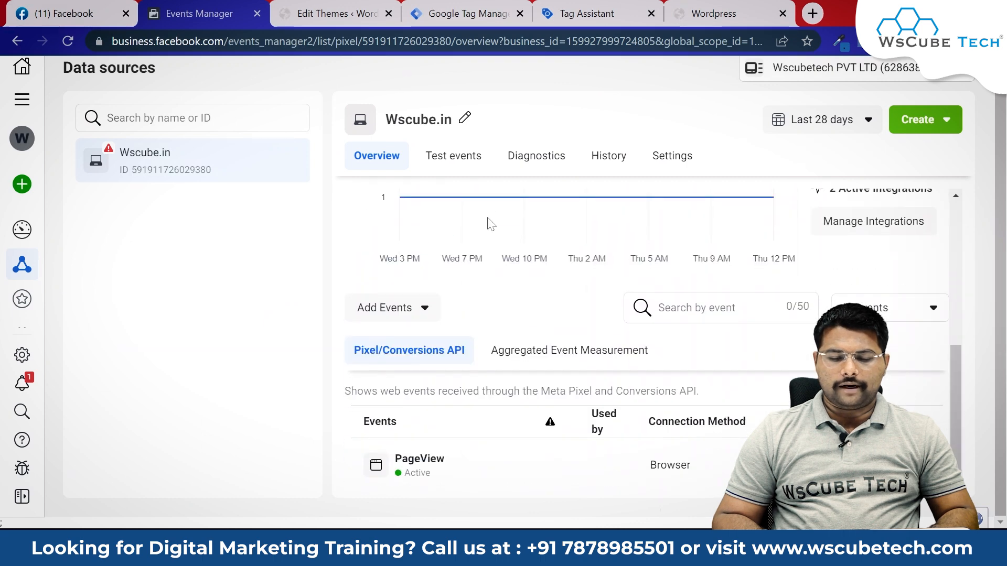
Open the pixel's event testing view and clear all recorded test session activity
click(456, 156)
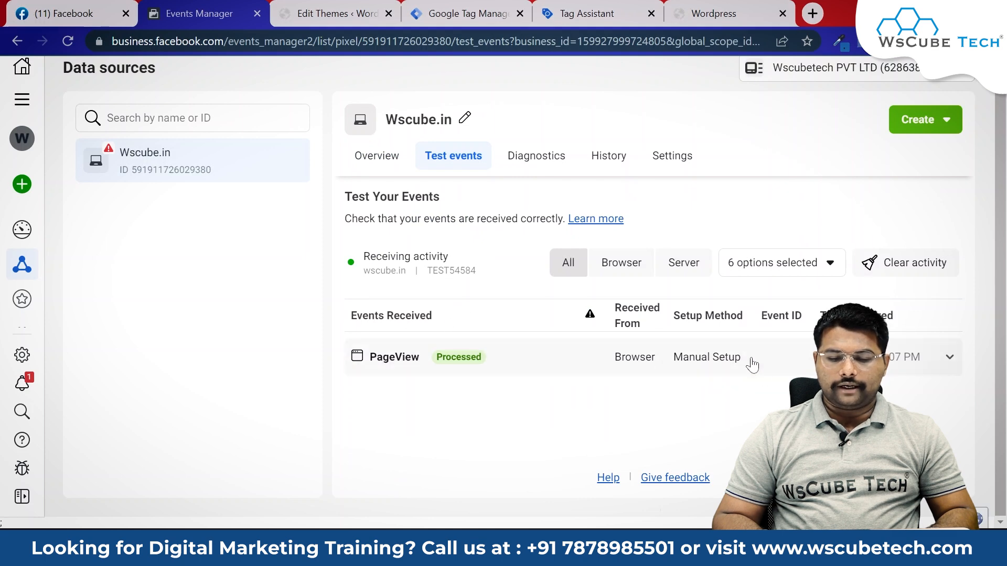
click(910, 260)
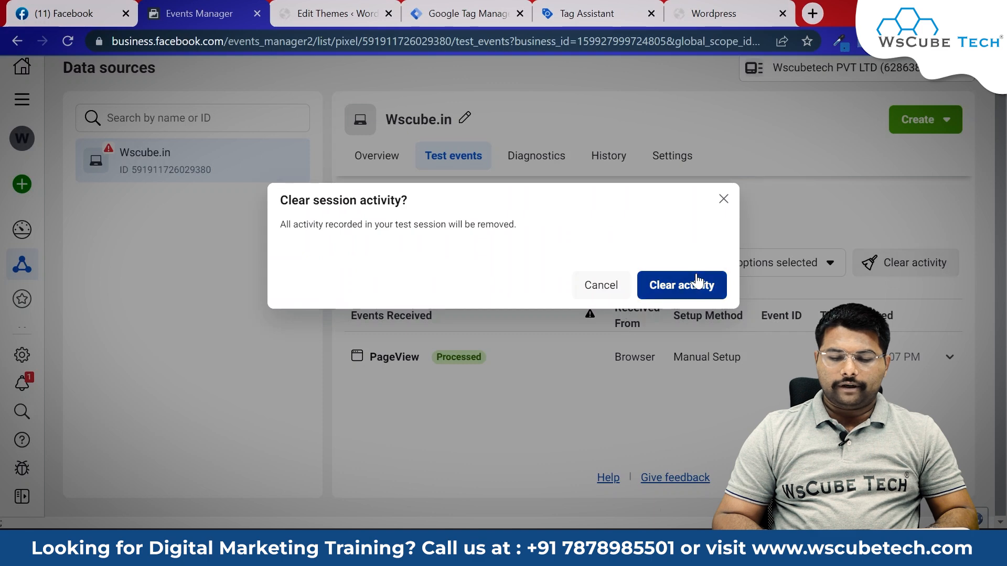
click(697, 283)
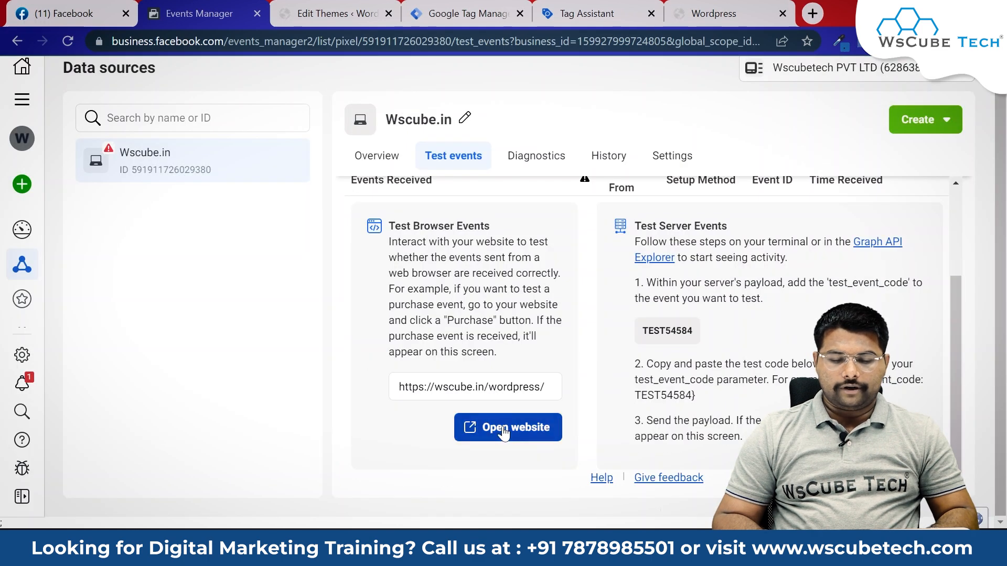
click(498, 428)
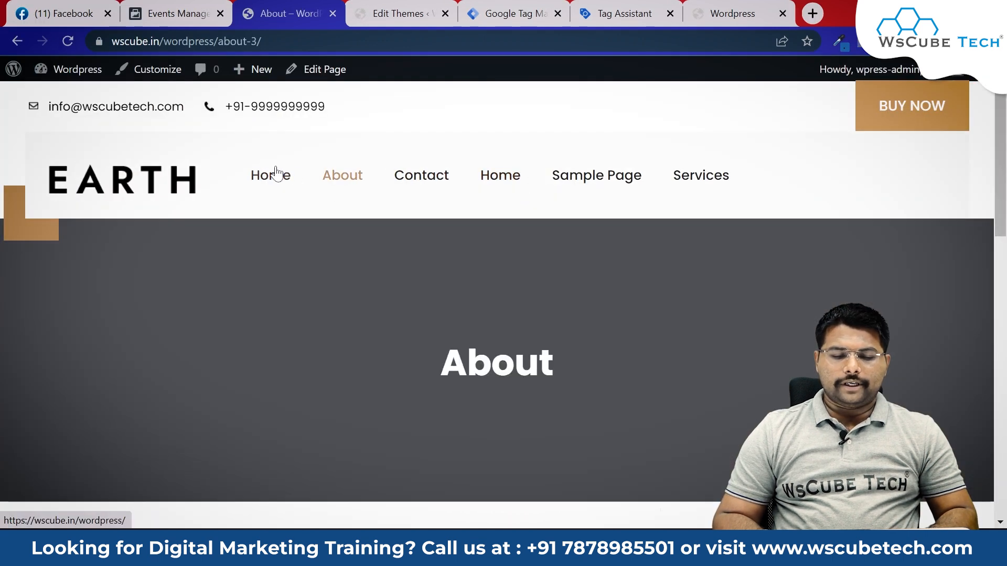
click(274, 173)
click(174, 13)
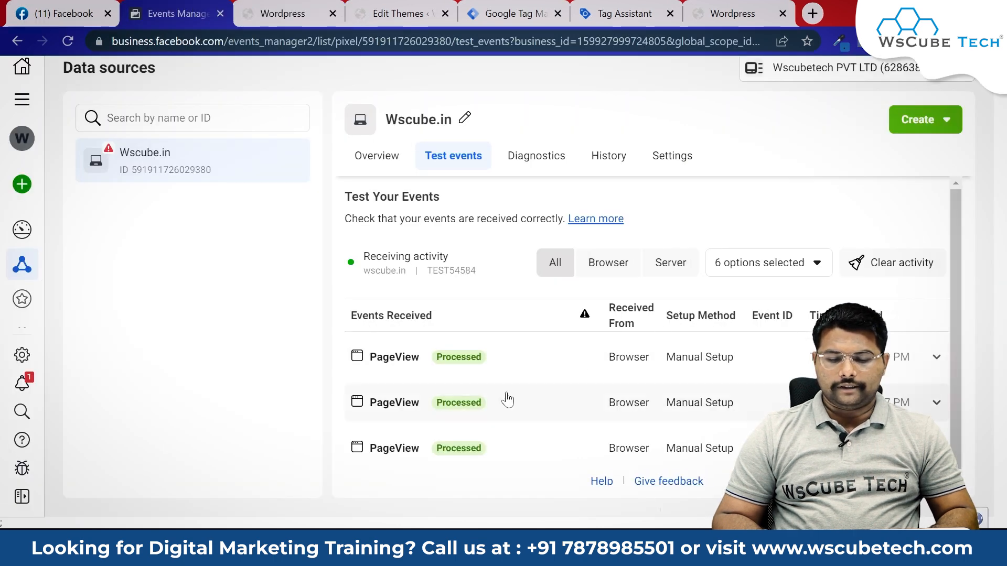
Examine the setup method, page URL and other details of the second PageView event received
mouse_move(682, 400)
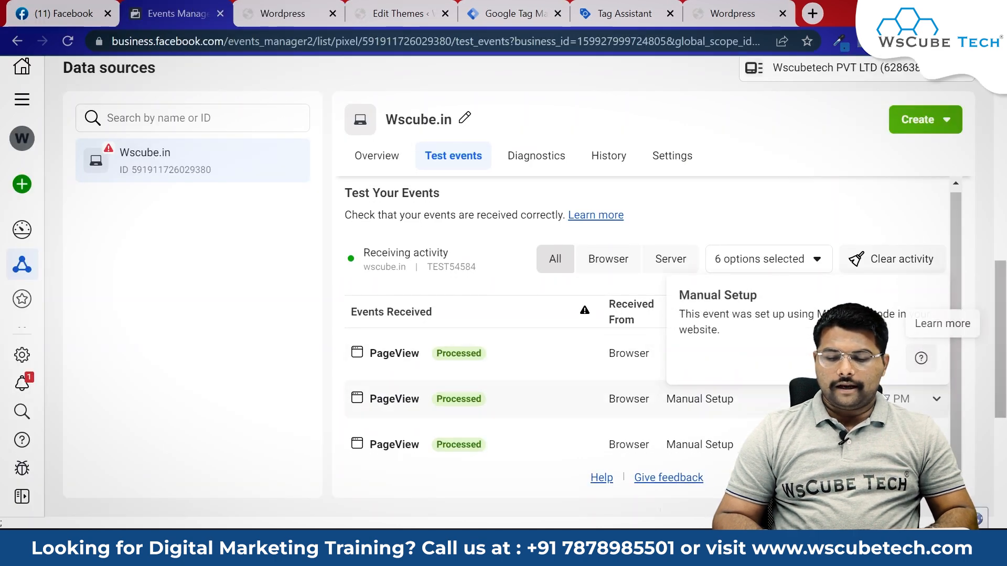
click(693, 412)
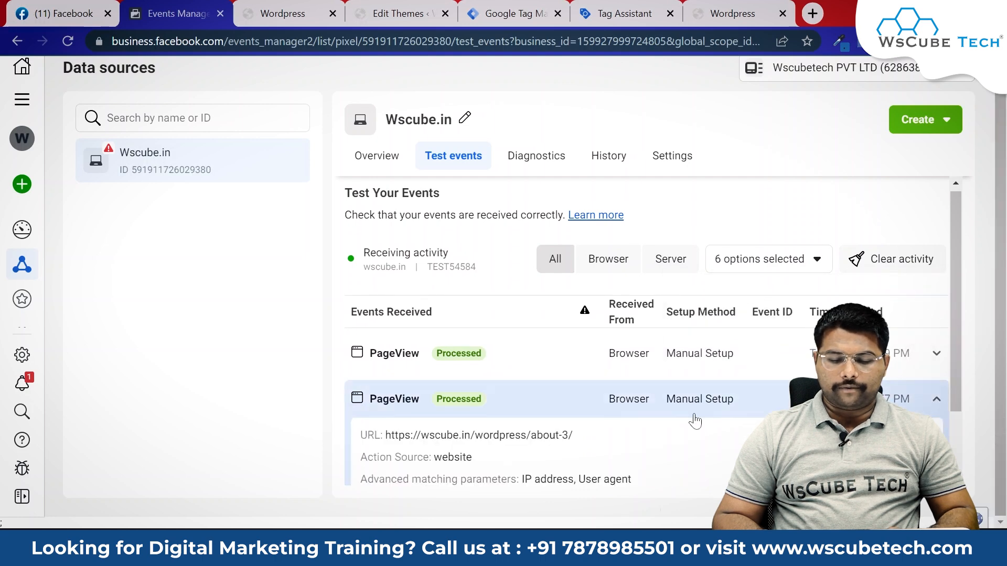
scroll(524, 371, down, 2)
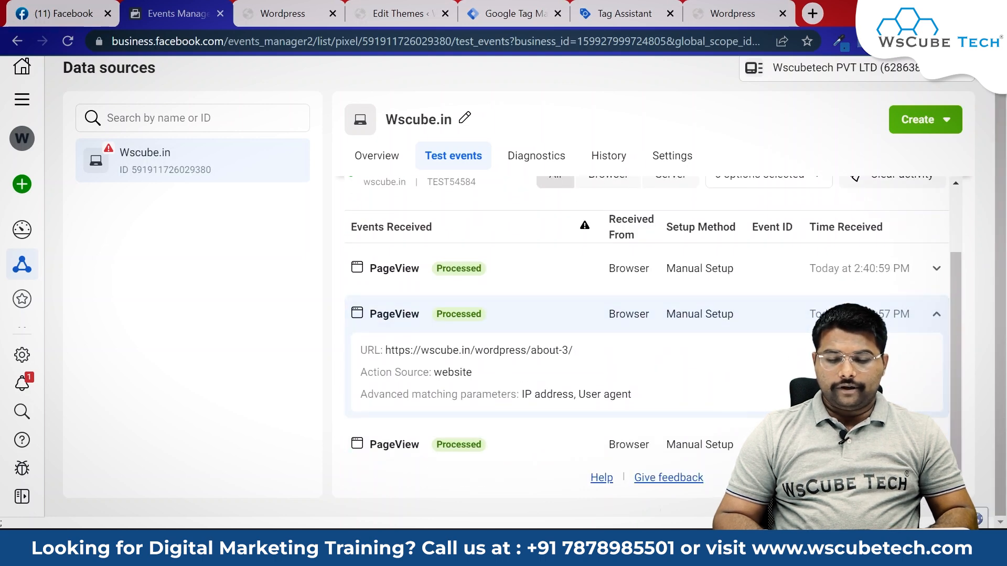
drag(416, 350, 526, 350)
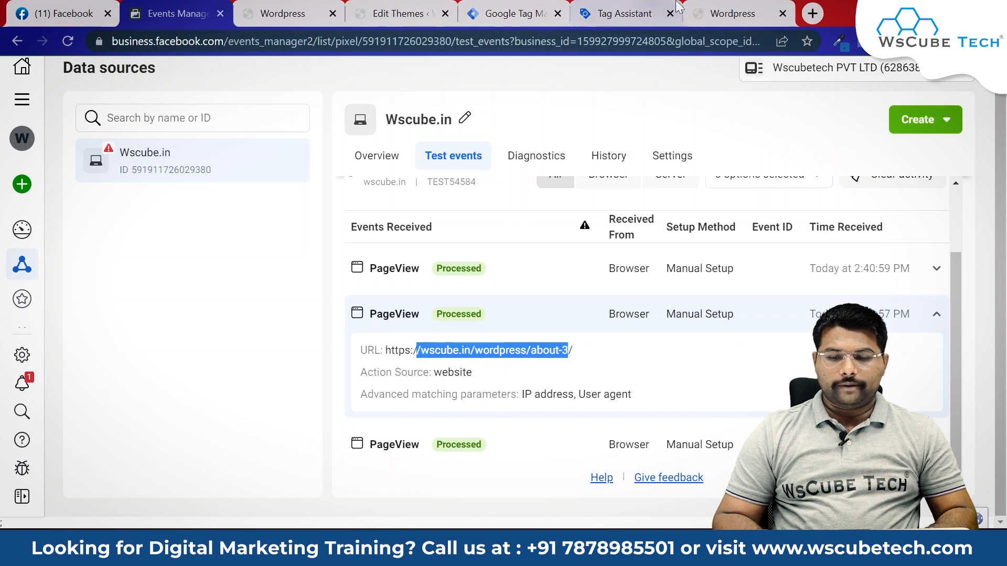
Visit the site's Services page, and inspect the page URLs of the oldest and newest PageView events in the event test
click(731, 14)
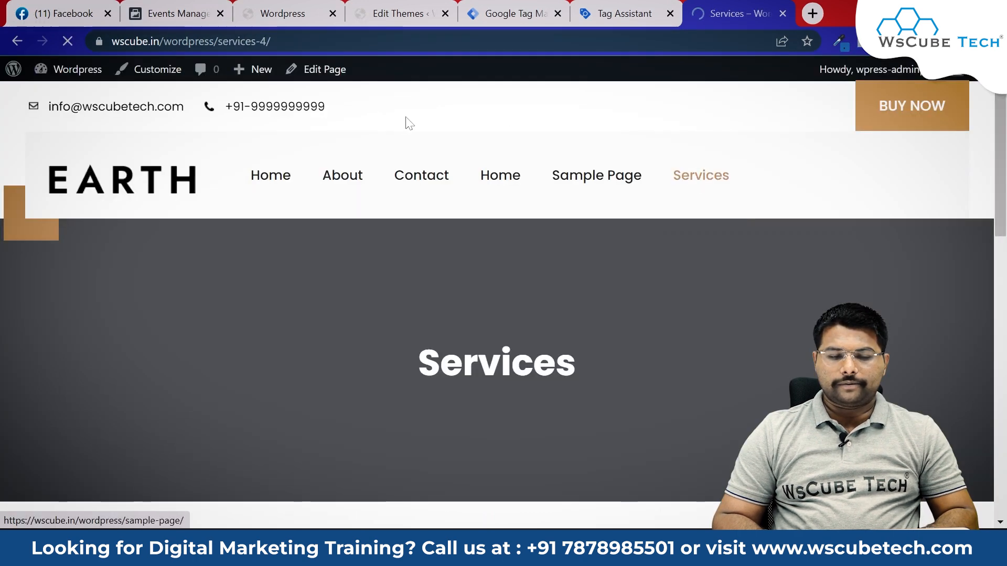
click(178, 13)
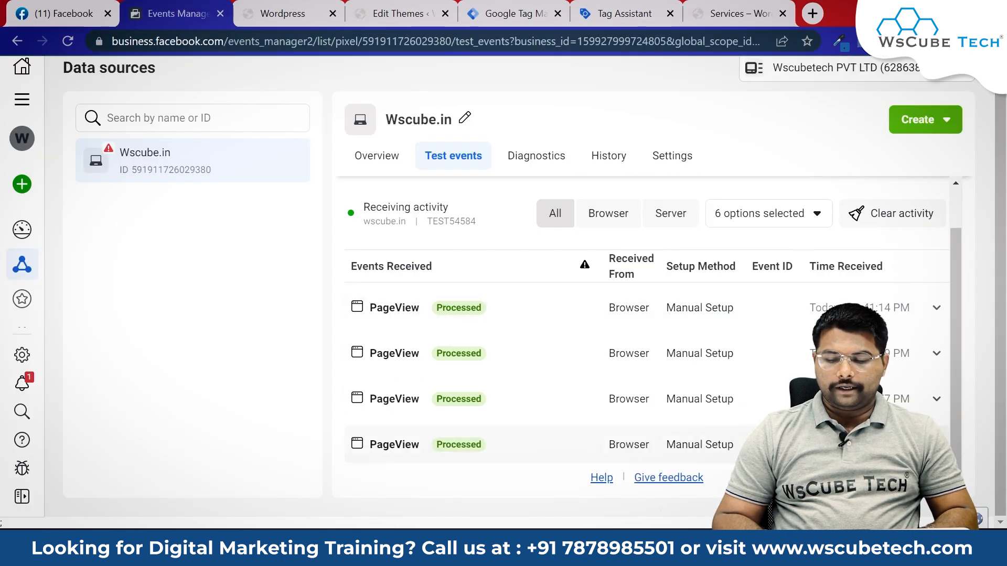
click(676, 444)
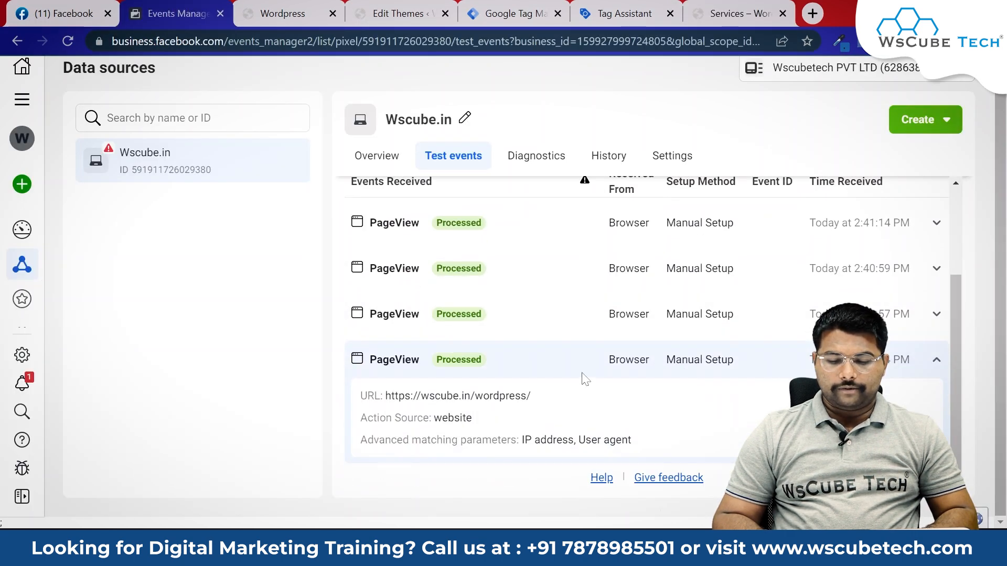
scroll(908, 320, up, 2)
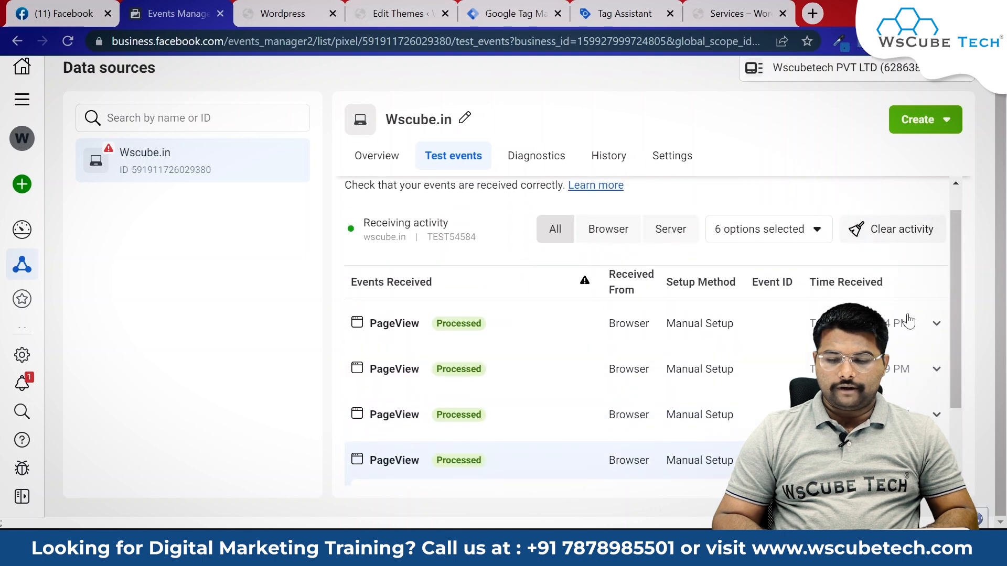
click(938, 328)
scroll(681, 401, down, 2)
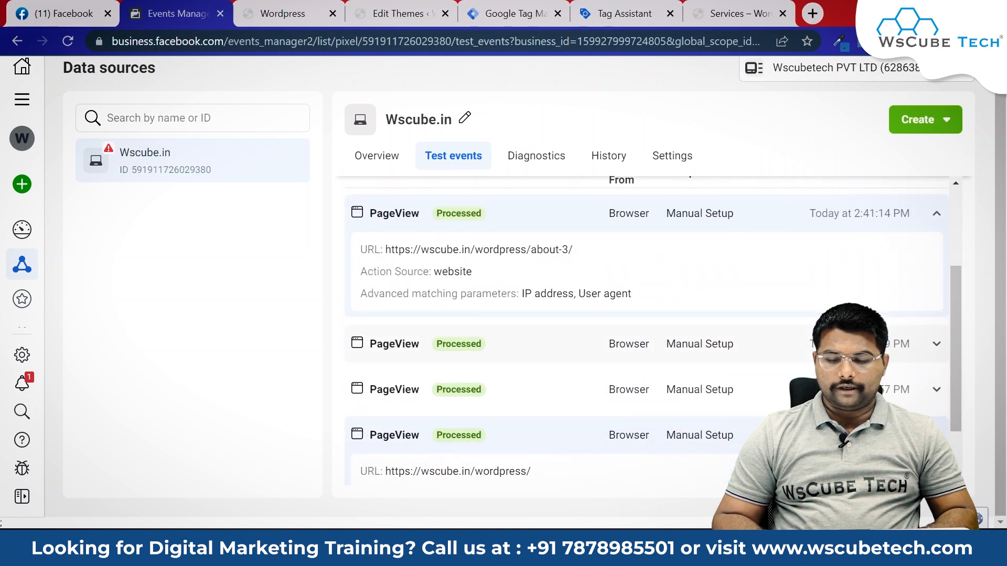
Review the page URLs and matching details of all PageView events received in the event test, from oldest to newest
scroll(788, 383, down, 3)
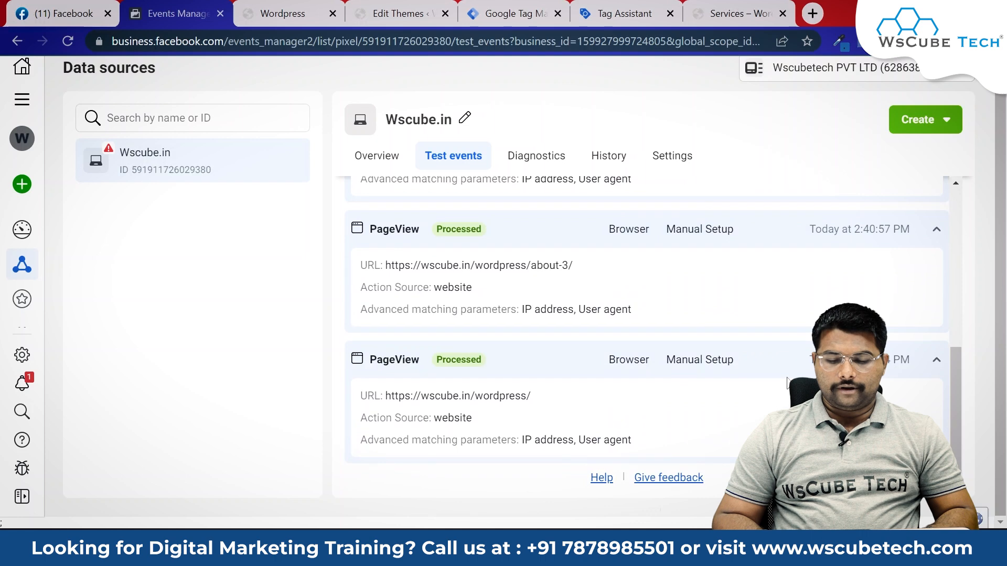
scroll(788, 383, up, 7)
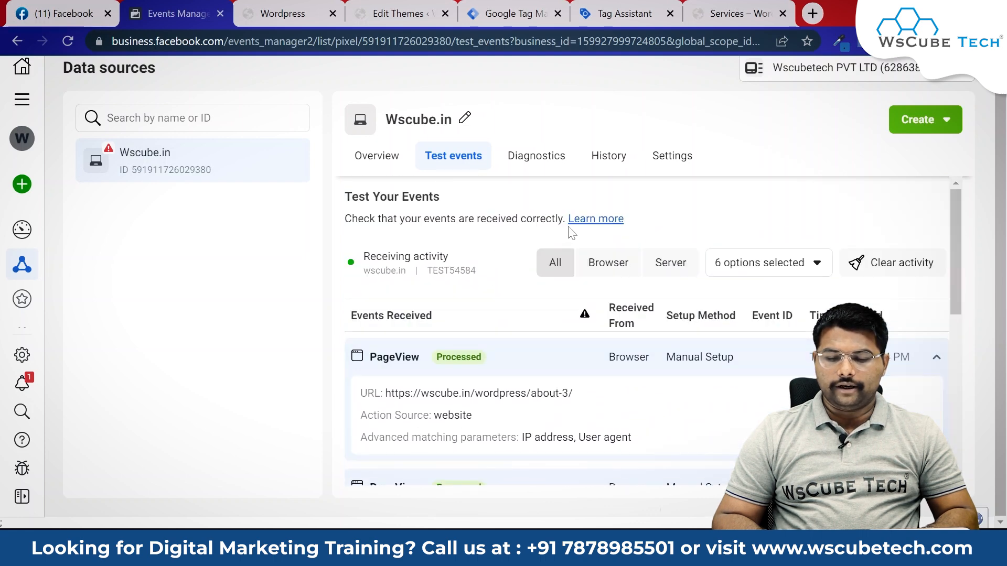
scroll(474, 236, down, 5)
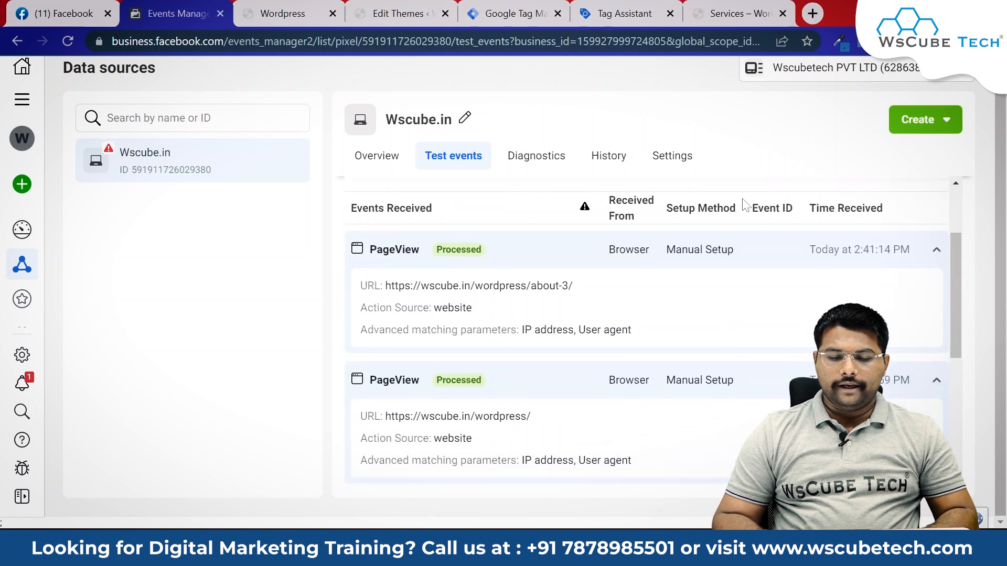
scroll(473, 240, up, 2)
scroll(473, 240, up, 5)
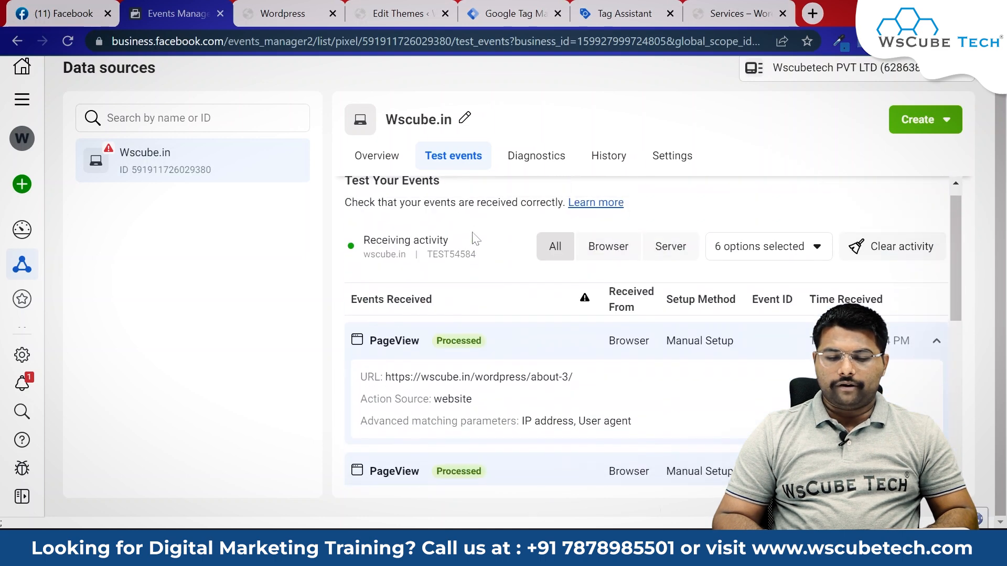
Reload the site's Services page to send a fresh page view, and return to the event test results
click(729, 8)
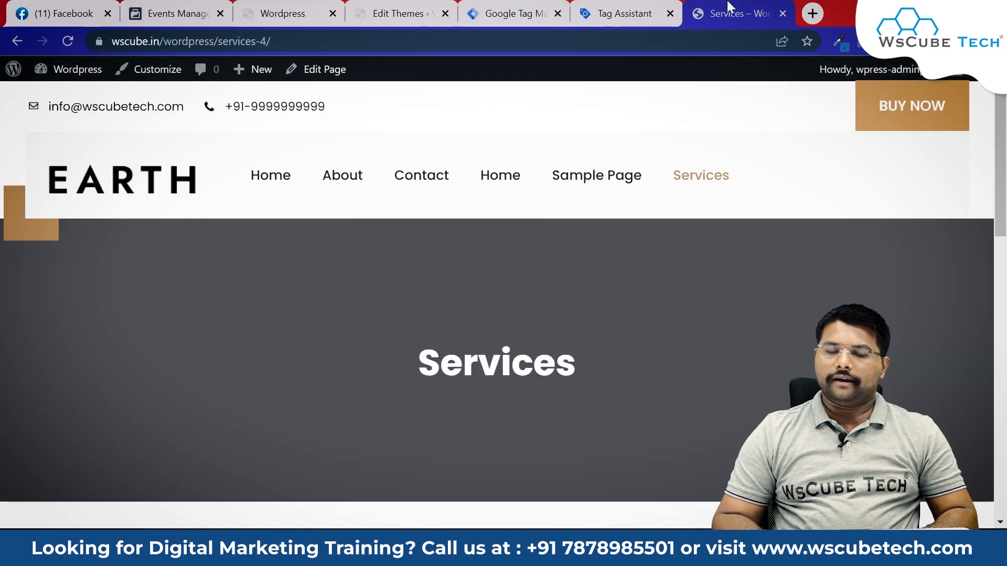
click(67, 41)
click(173, 13)
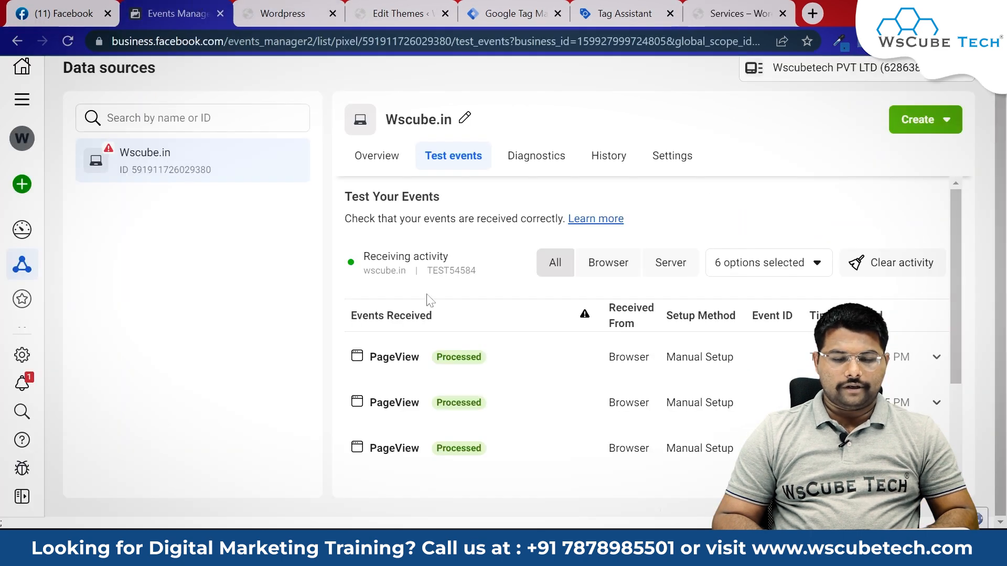
Expand the newest PageView event in the test results and check its page URL
scroll(572, 380, down, 3)
scroll(572, 379, up, 2)
click(651, 344)
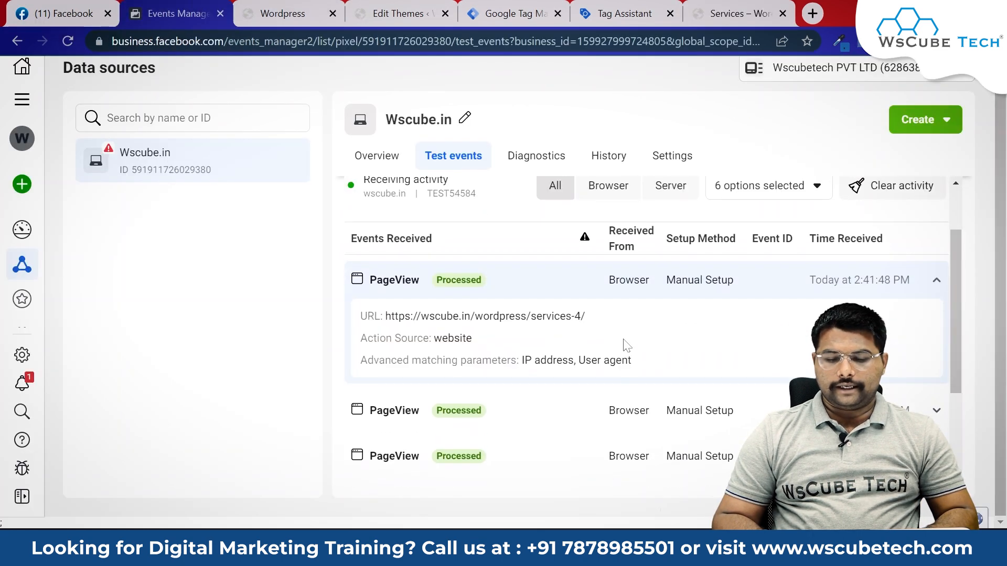
drag(464, 316, 628, 321)
click(628, 321)
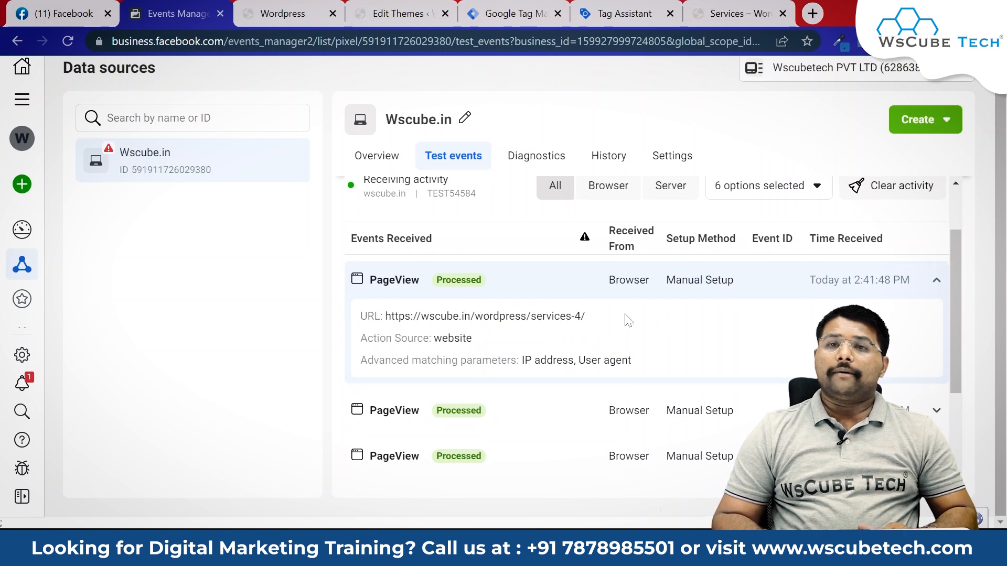